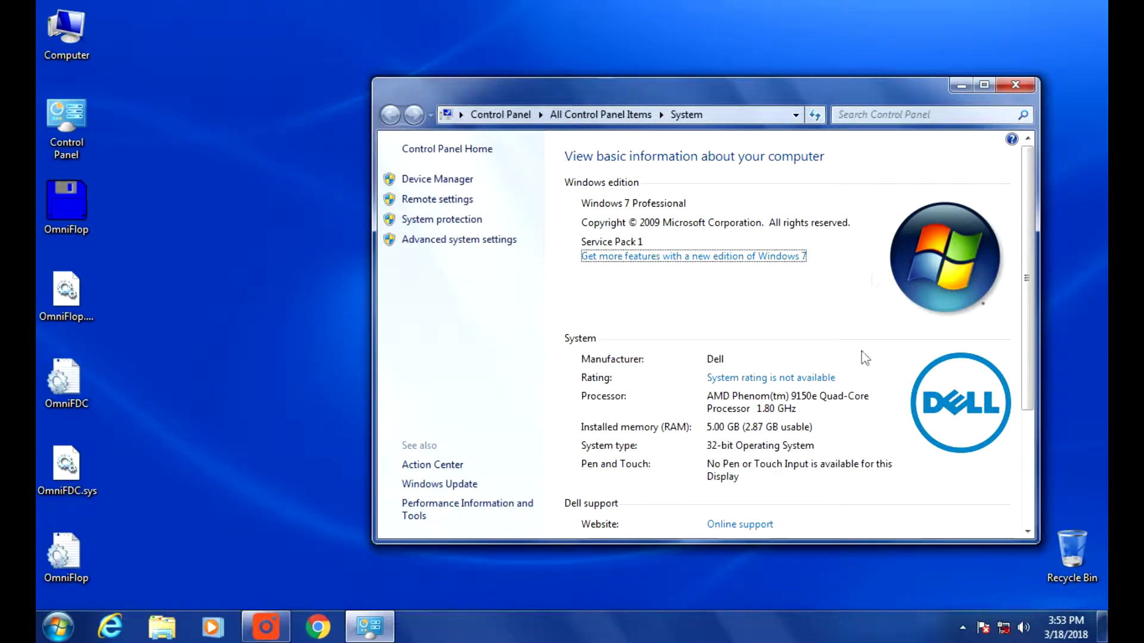
- Close the system information window and run OmniFlop's installation test as administrator
click(1015, 87)
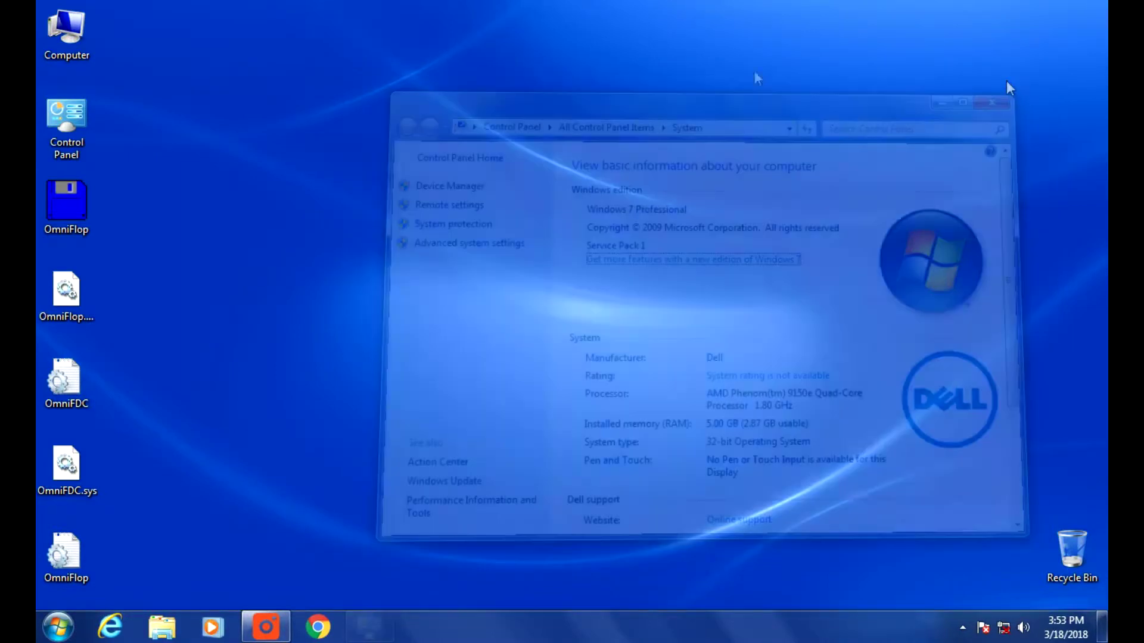
right_click(75, 211)
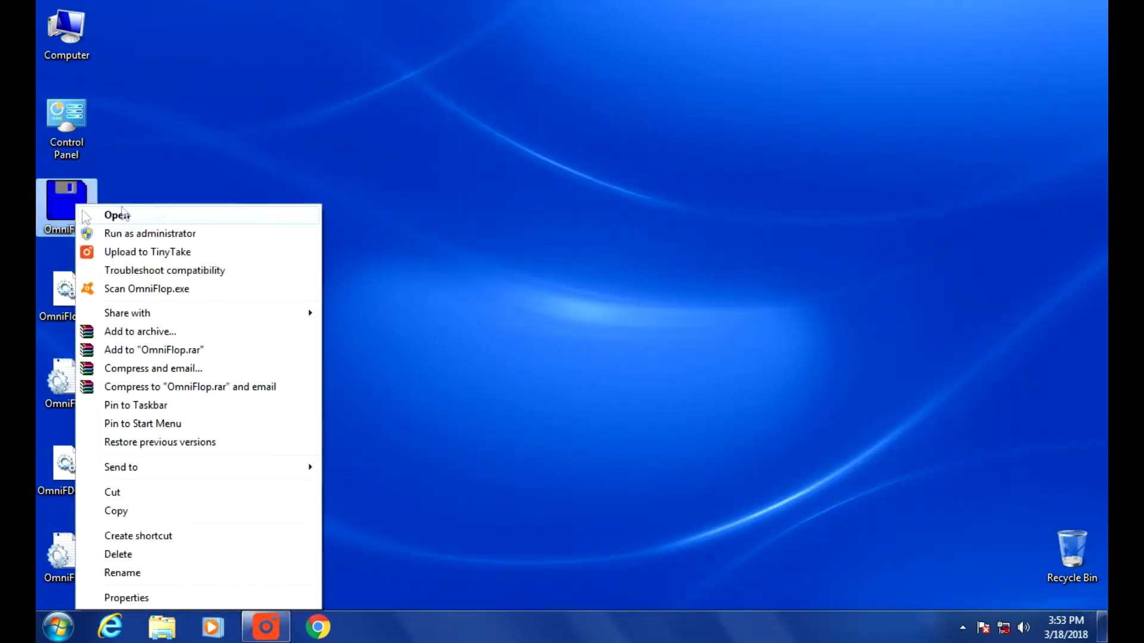
click(190, 234)
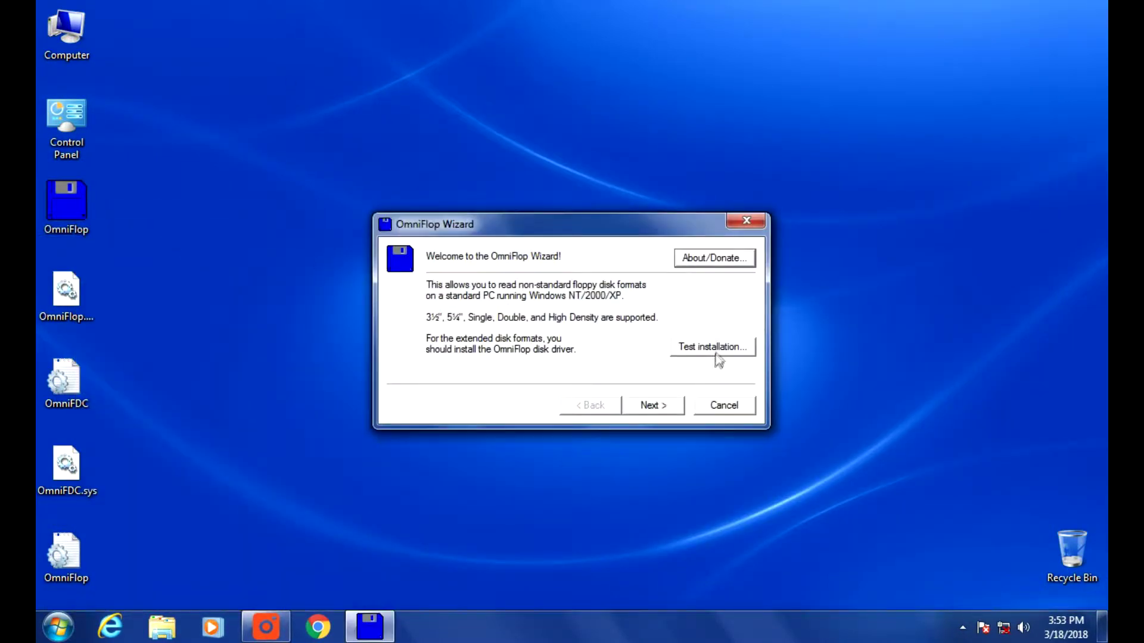
click(718, 356)
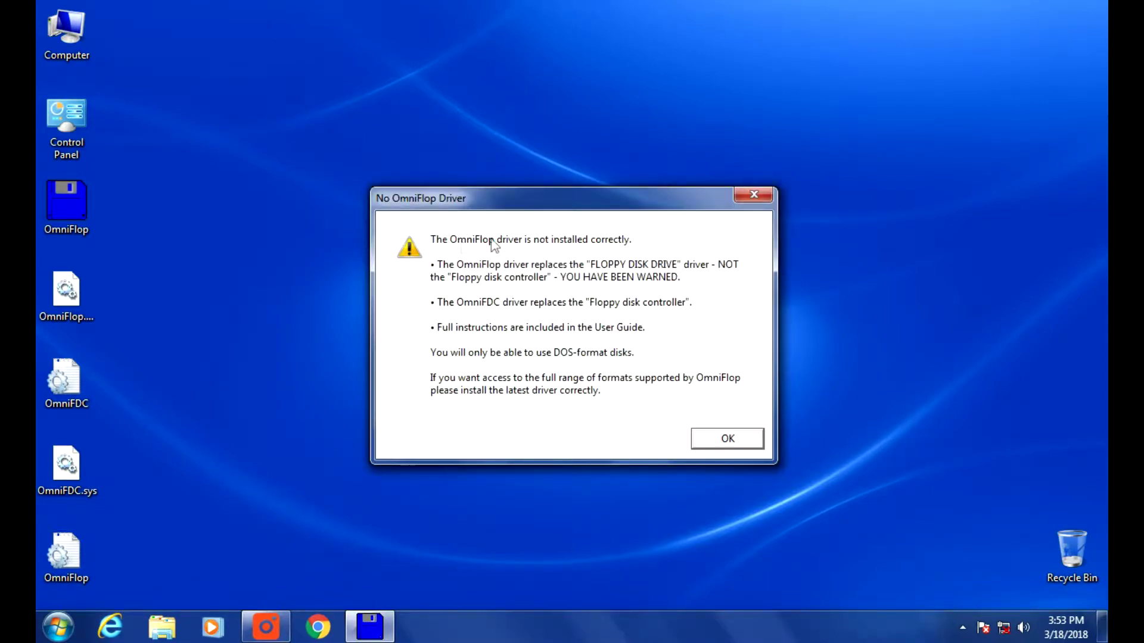
- Acknowledge the driver-not-installed errors and Drive A's 19 formats, then cancel the wizard
click(731, 438)
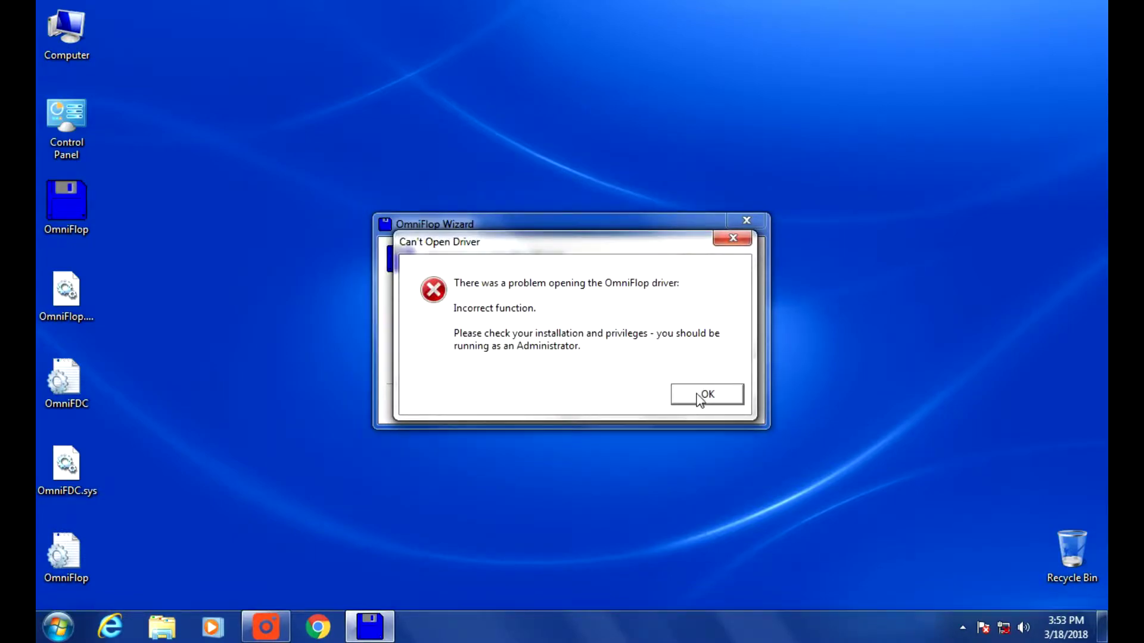
click(706, 394)
scroll(691, 300, down, 2)
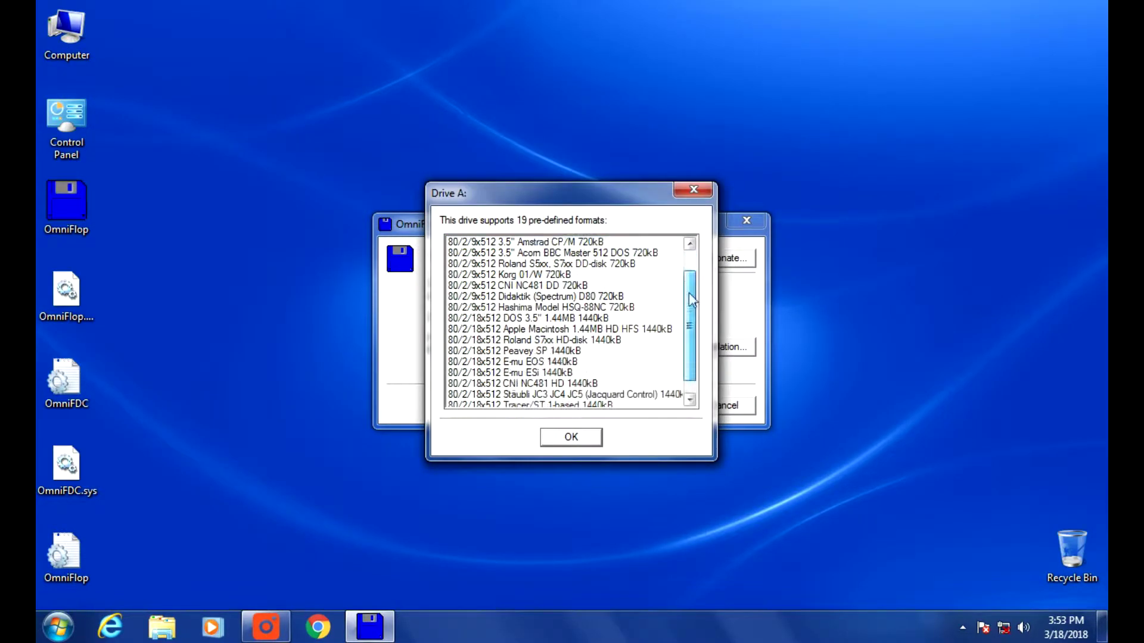
scroll(692, 322, down, 1)
scroll(691, 333, up, 2)
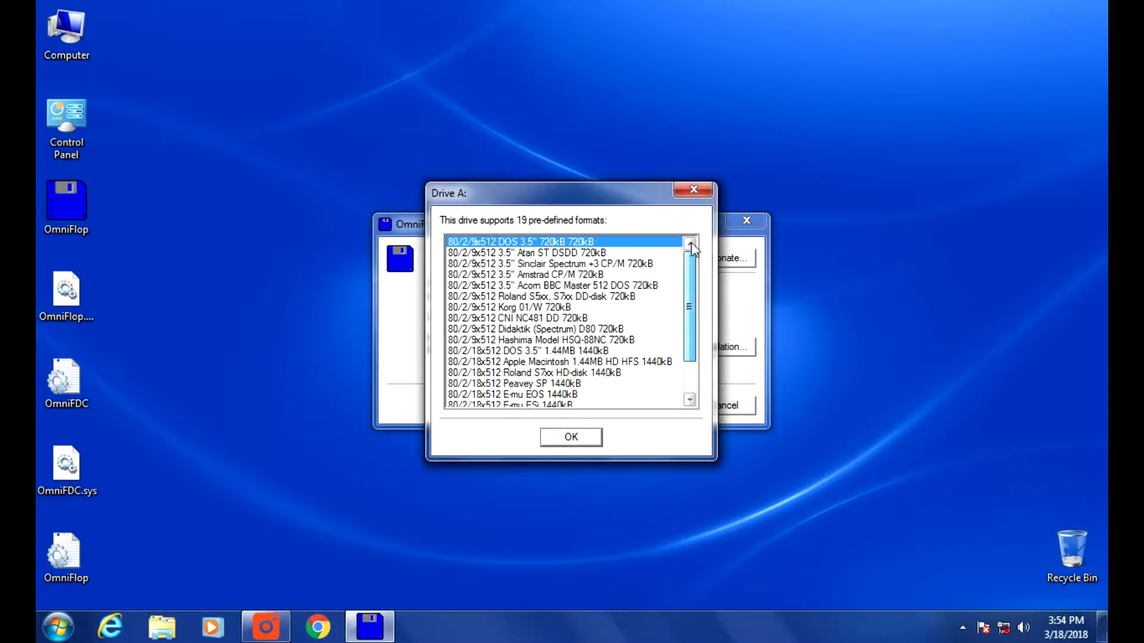
click(579, 439)
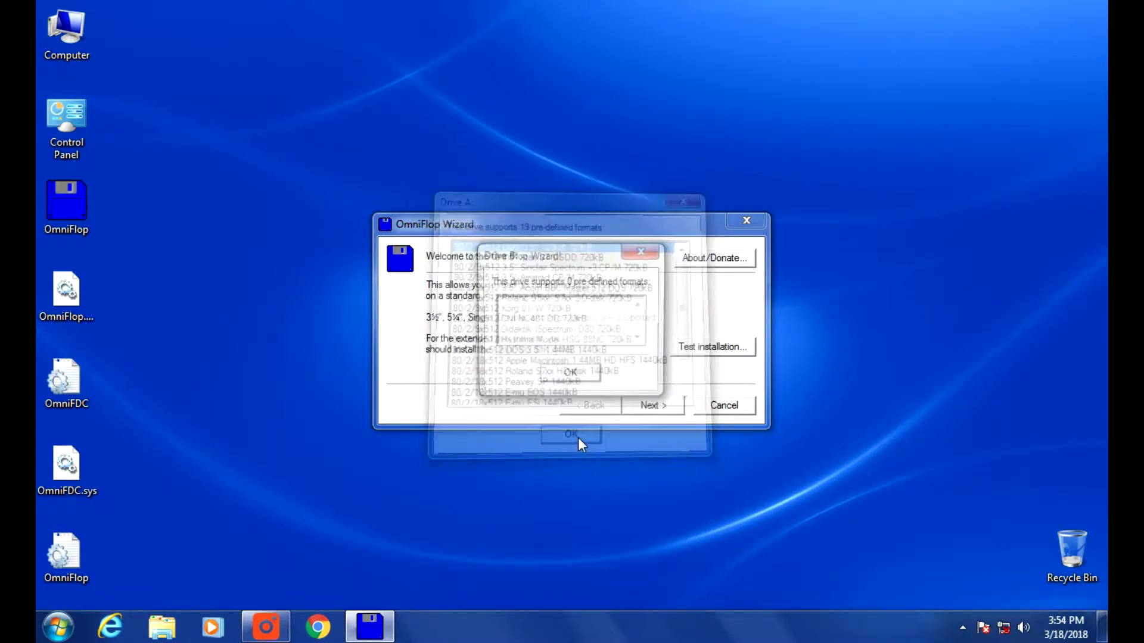
click(571, 376)
click(590, 380)
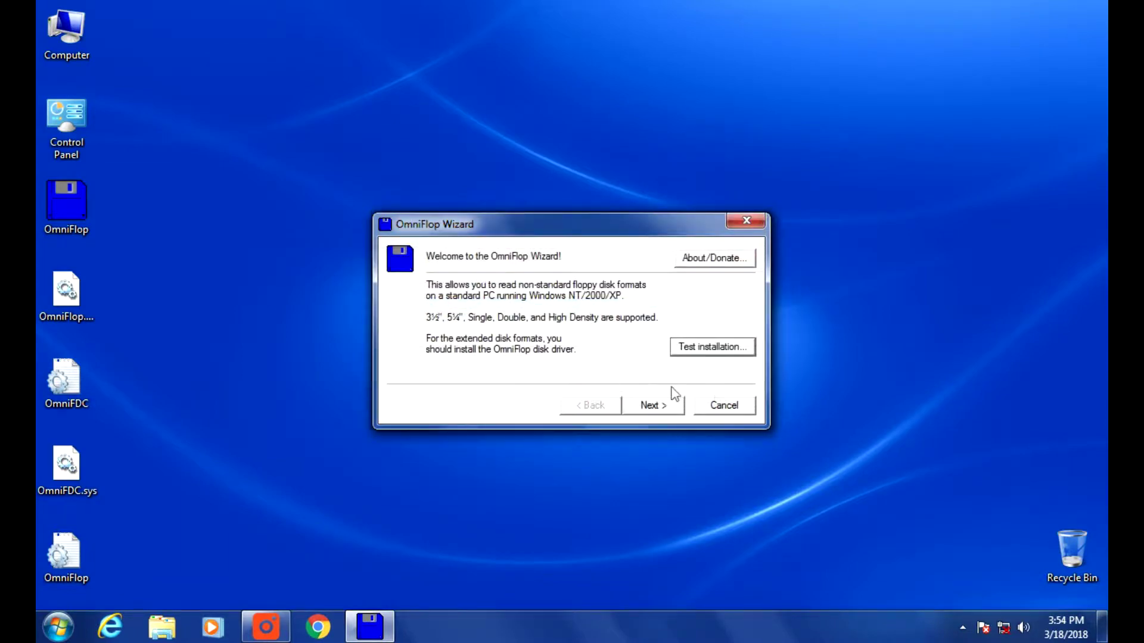
click(724, 406)
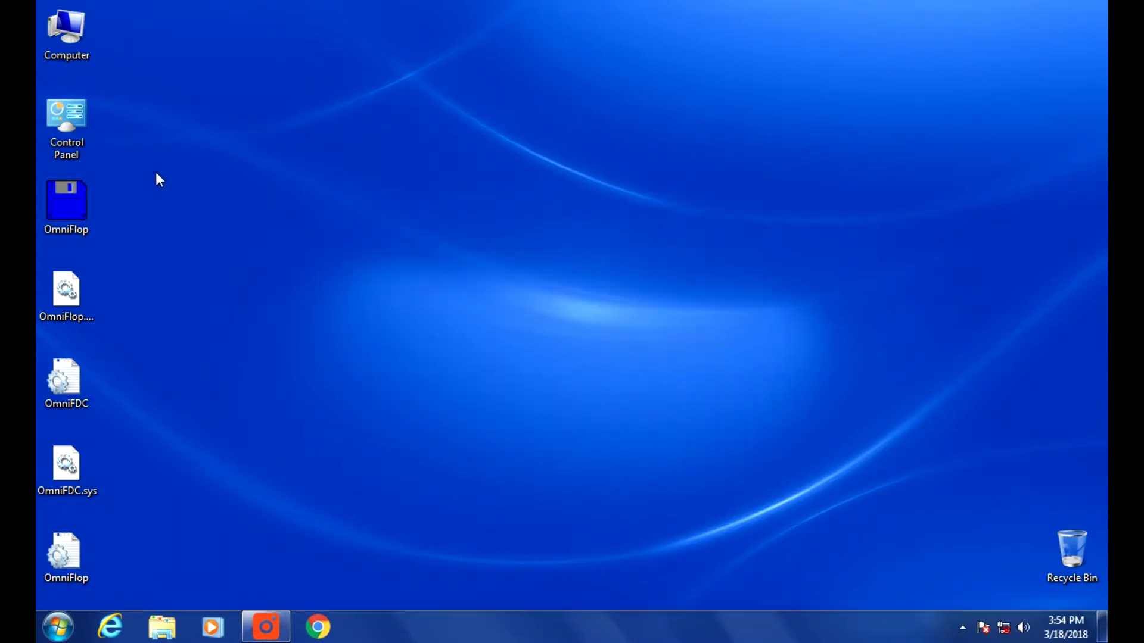
- Open Computer Management's Device Manager and expand Floppy disk drives to show the Floppy disk drive
drag(156, 172, 42, 569)
click(282, 460)
right_click(62, 31)
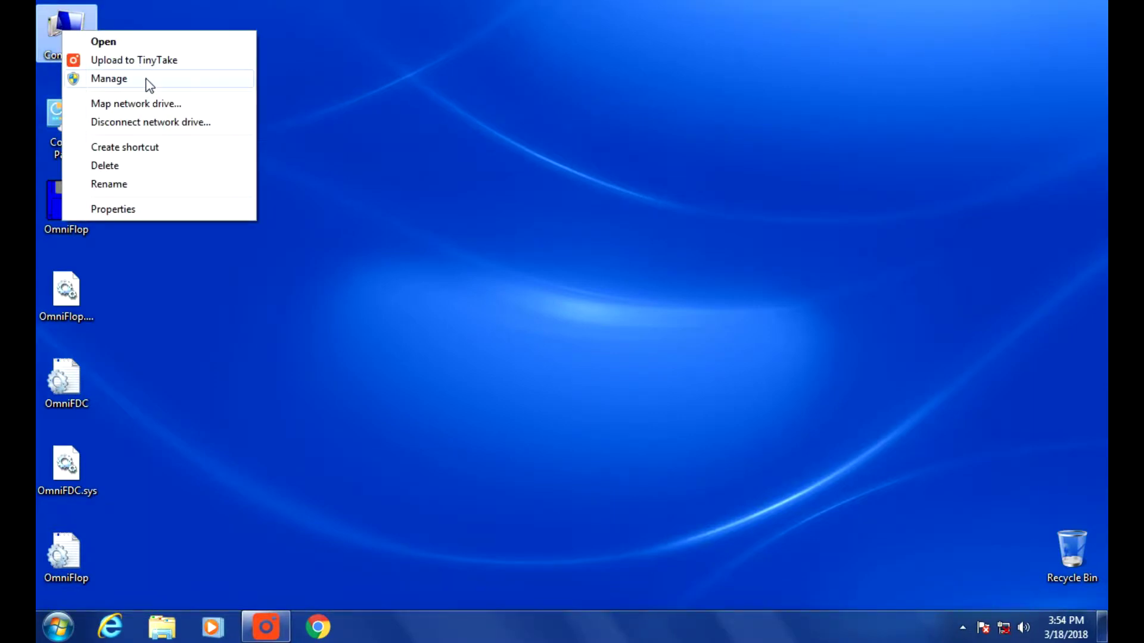
click(146, 80)
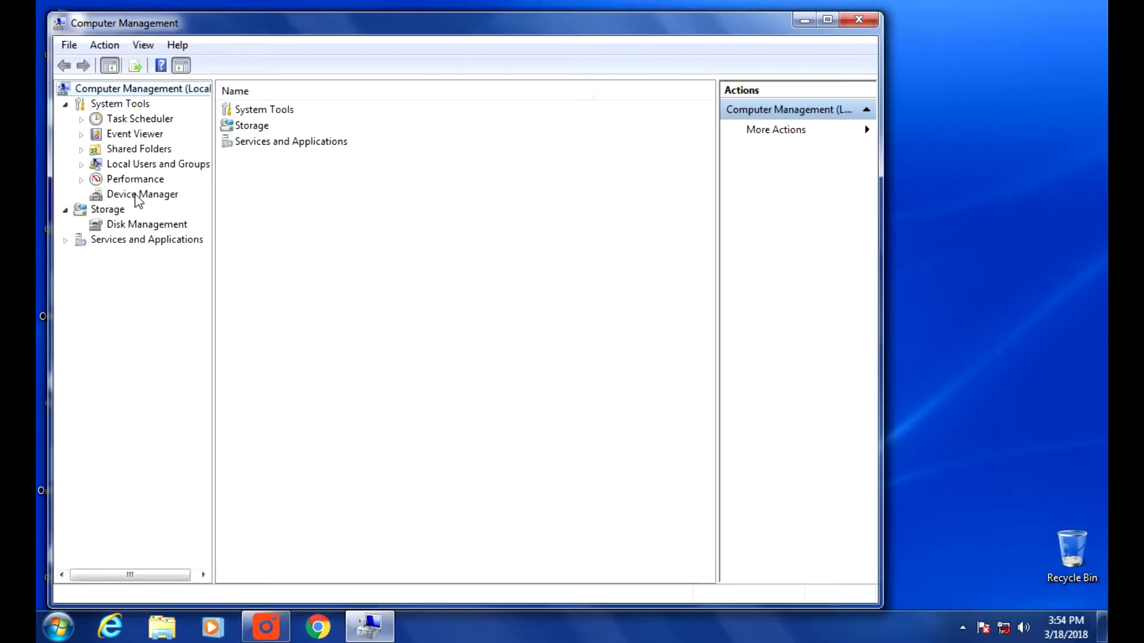
click(136, 196)
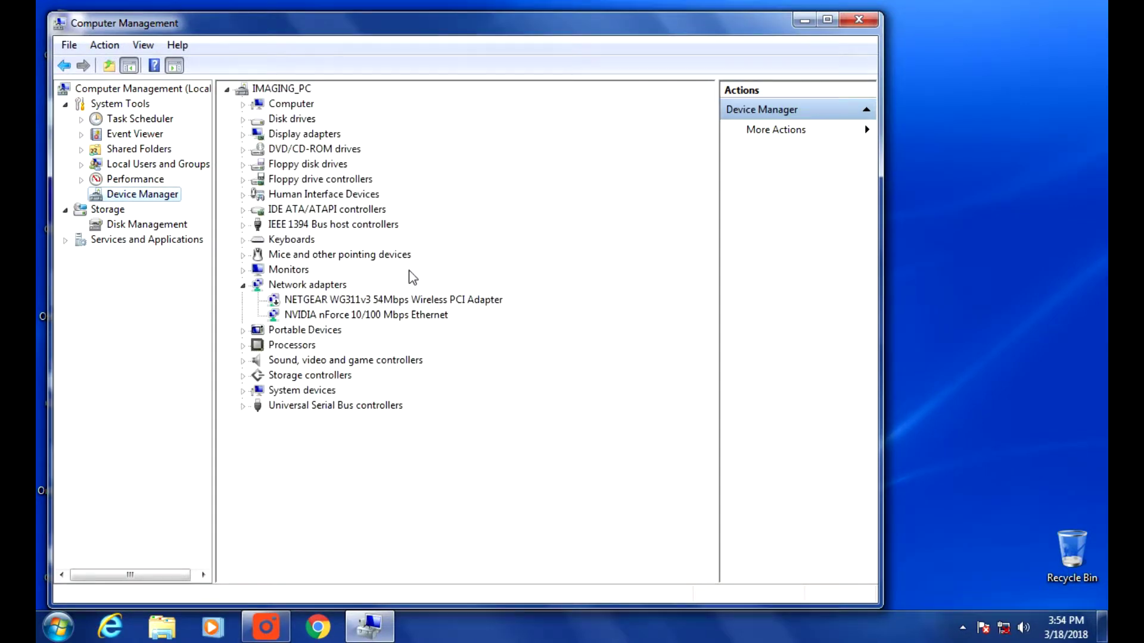
click(243, 165)
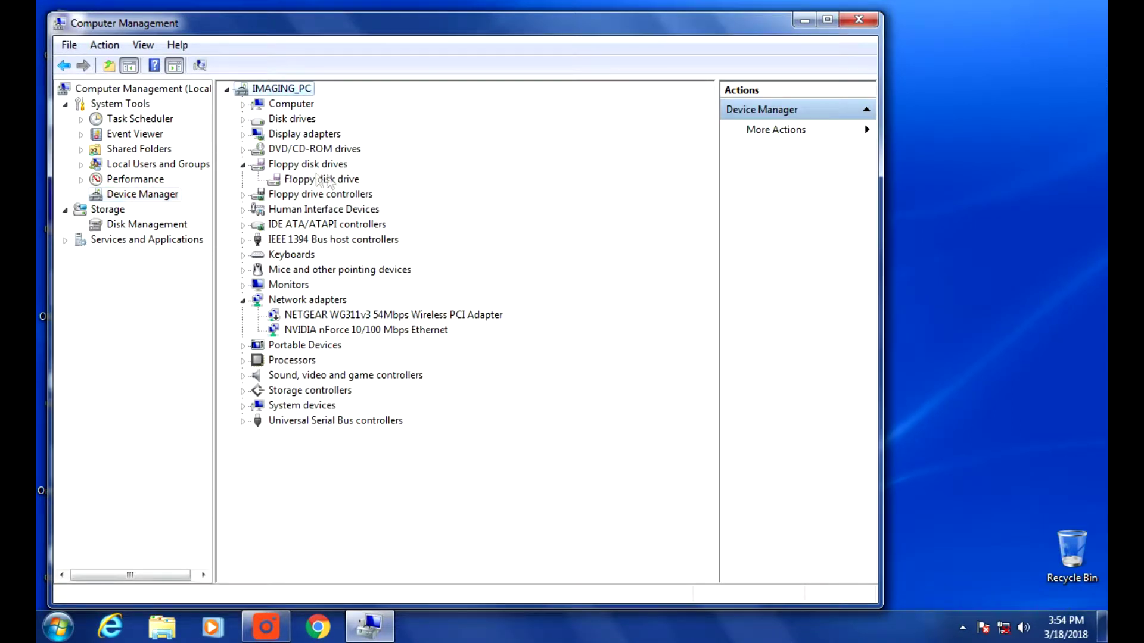
- Install the OmniFlop Enhanced Floppy Disk Drive driver from OmniFlop.inf onto the floppy disk drive
right_click(330, 179)
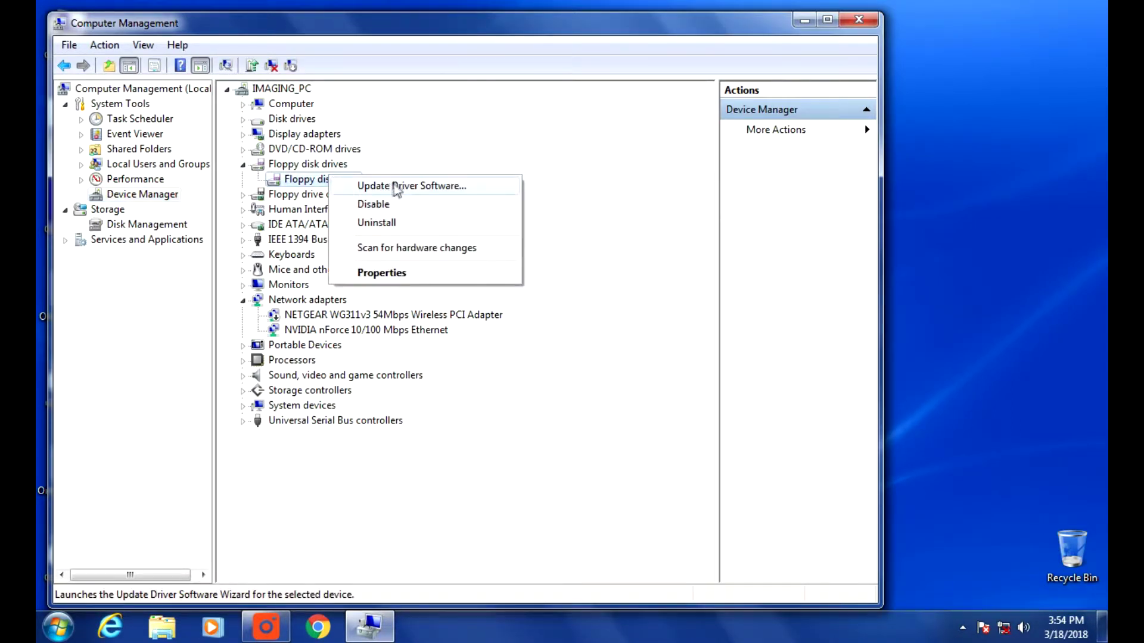
click(399, 187)
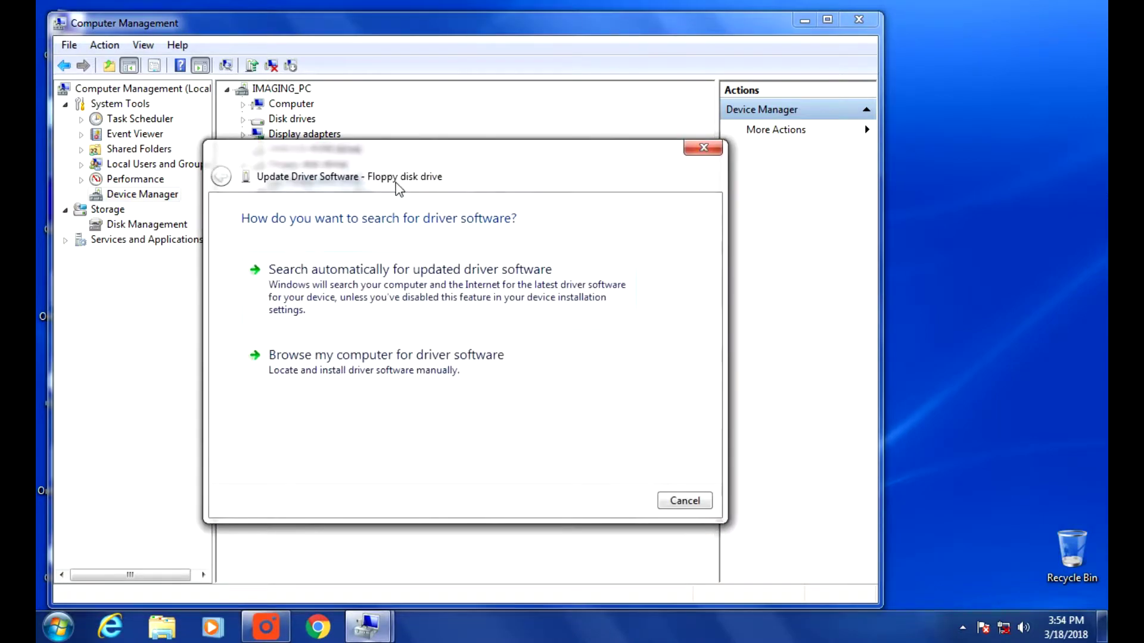
click(381, 361)
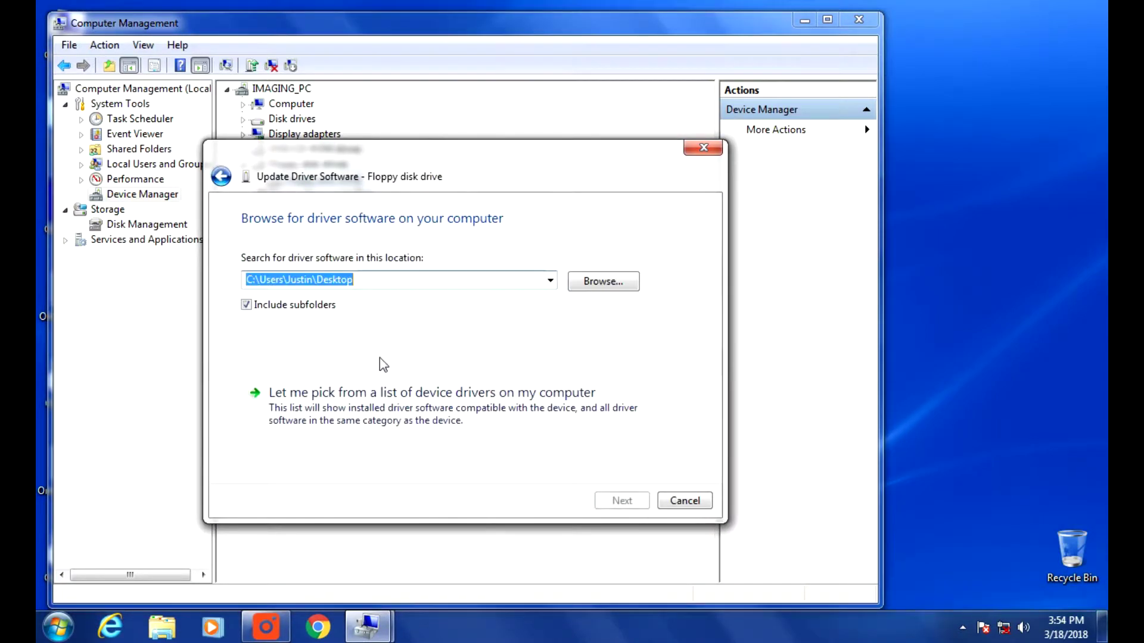
click(364, 398)
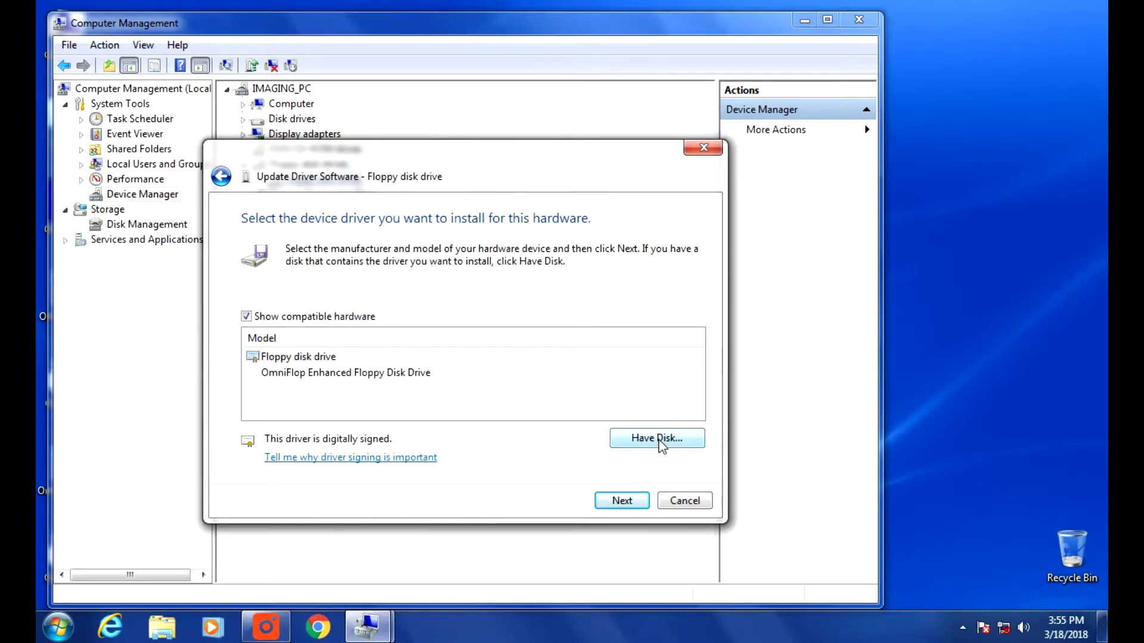
click(659, 440)
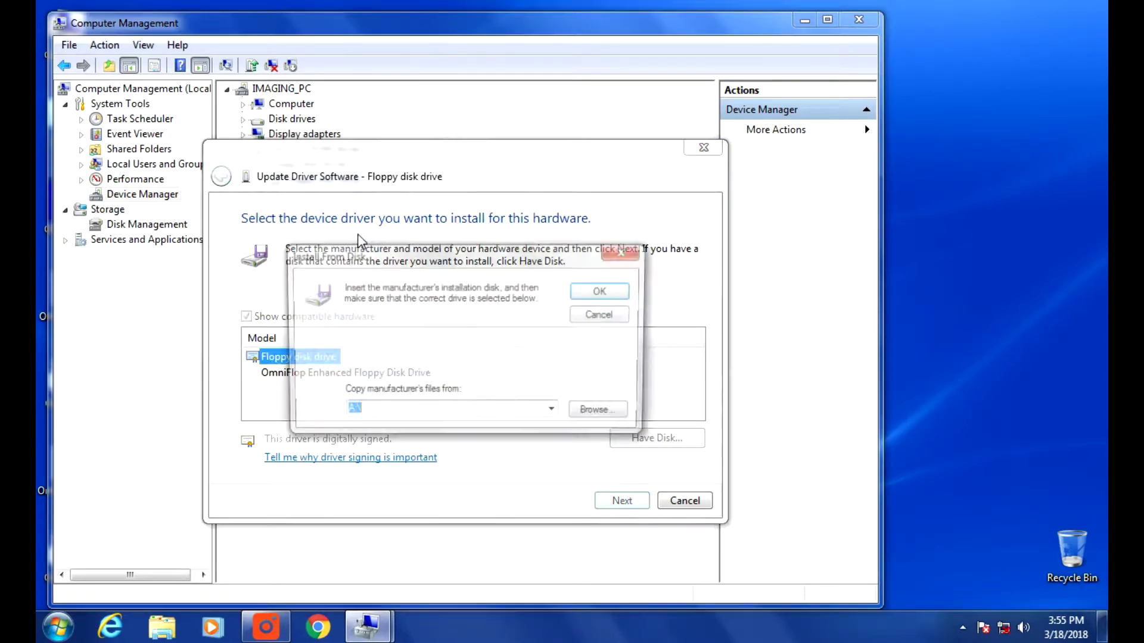
click(603, 414)
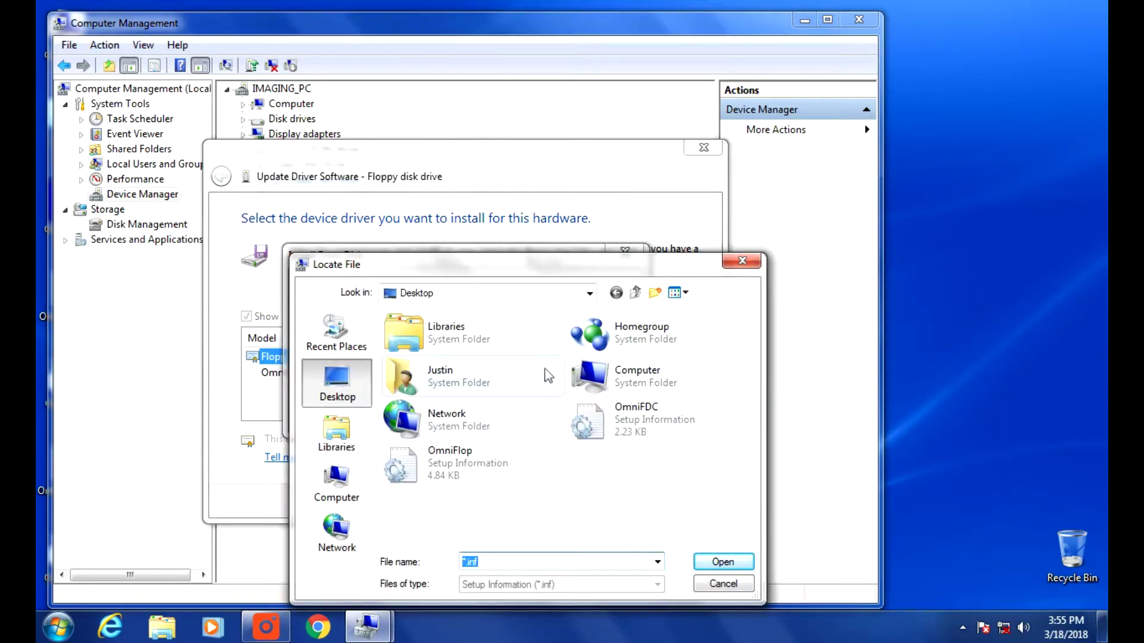
click(453, 470)
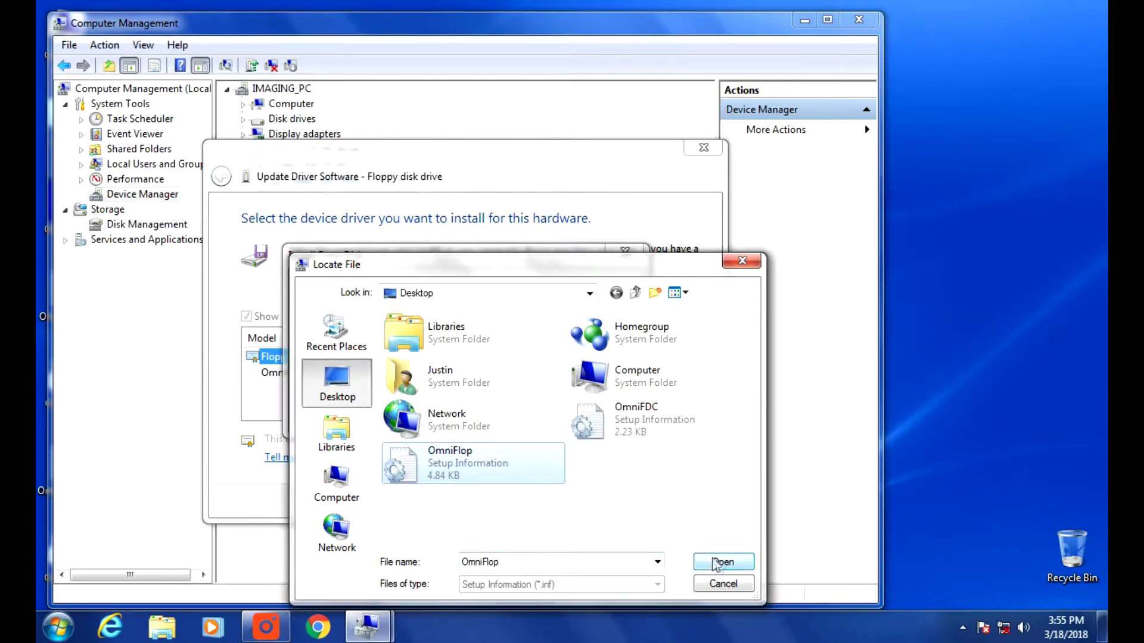
click(719, 562)
click(593, 294)
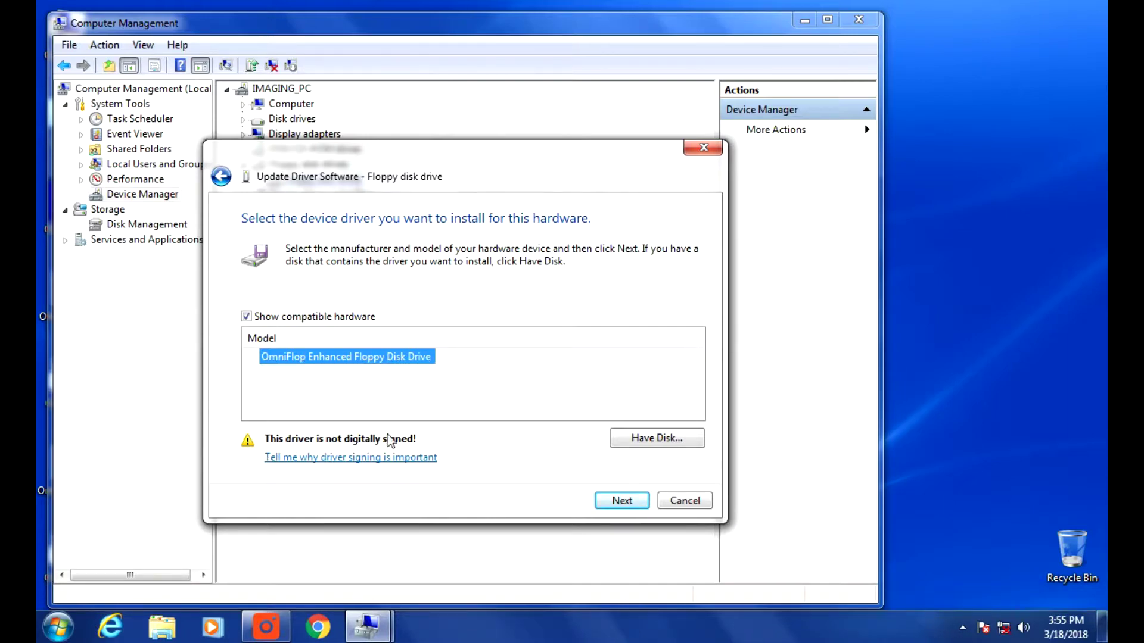
click(632, 503)
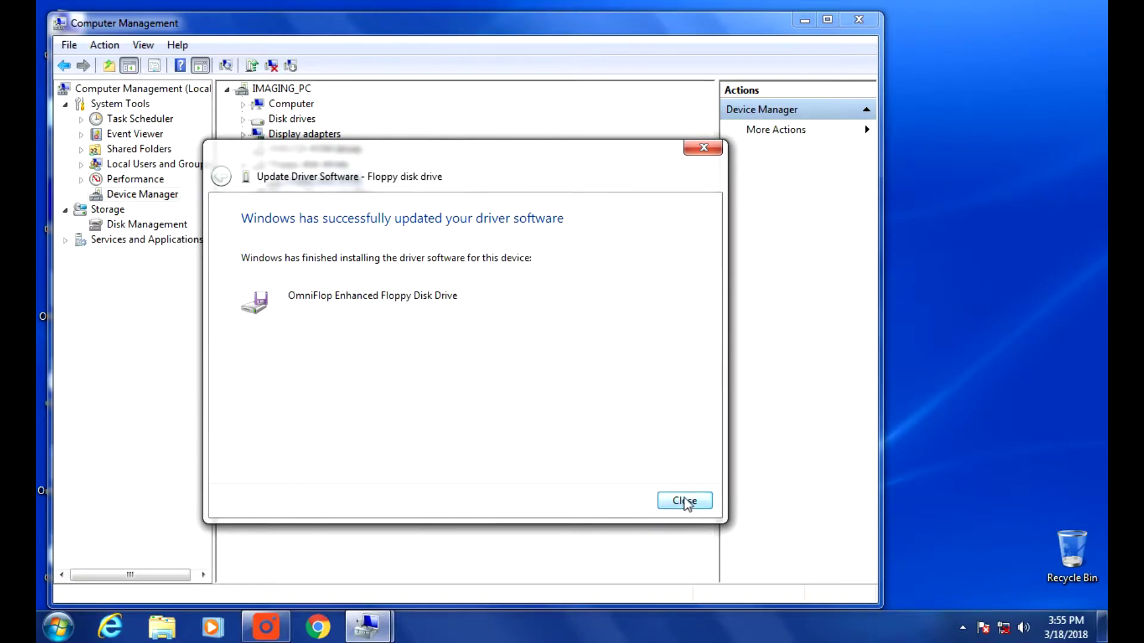
click(684, 500)
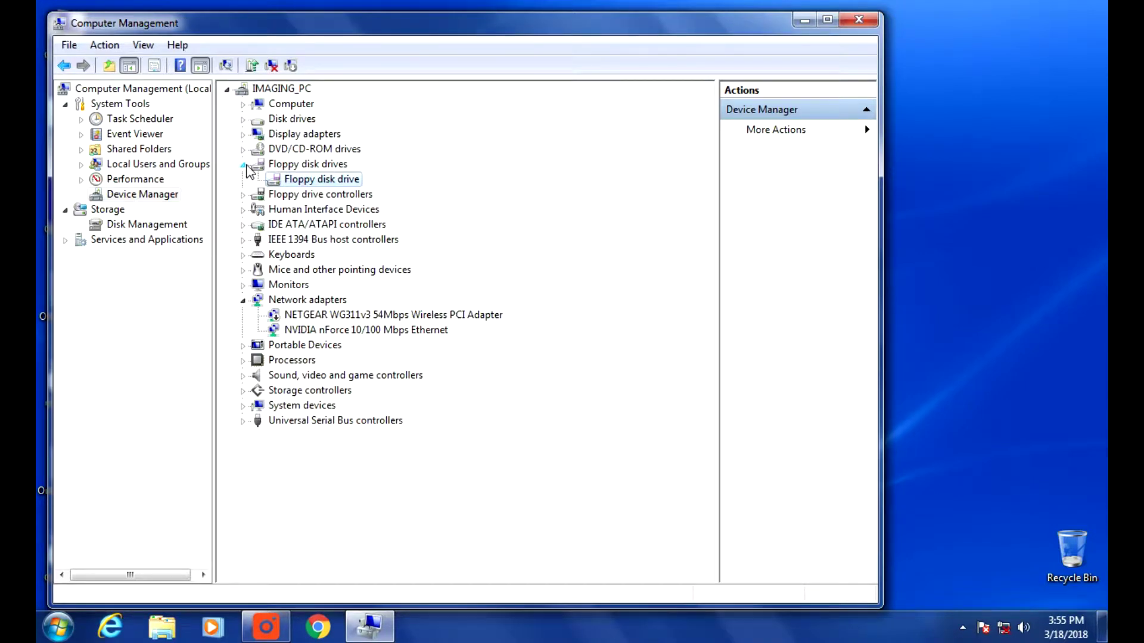
- Start a manual, pick-from-list driver update for the Standard floppy disk controller
click(243, 164)
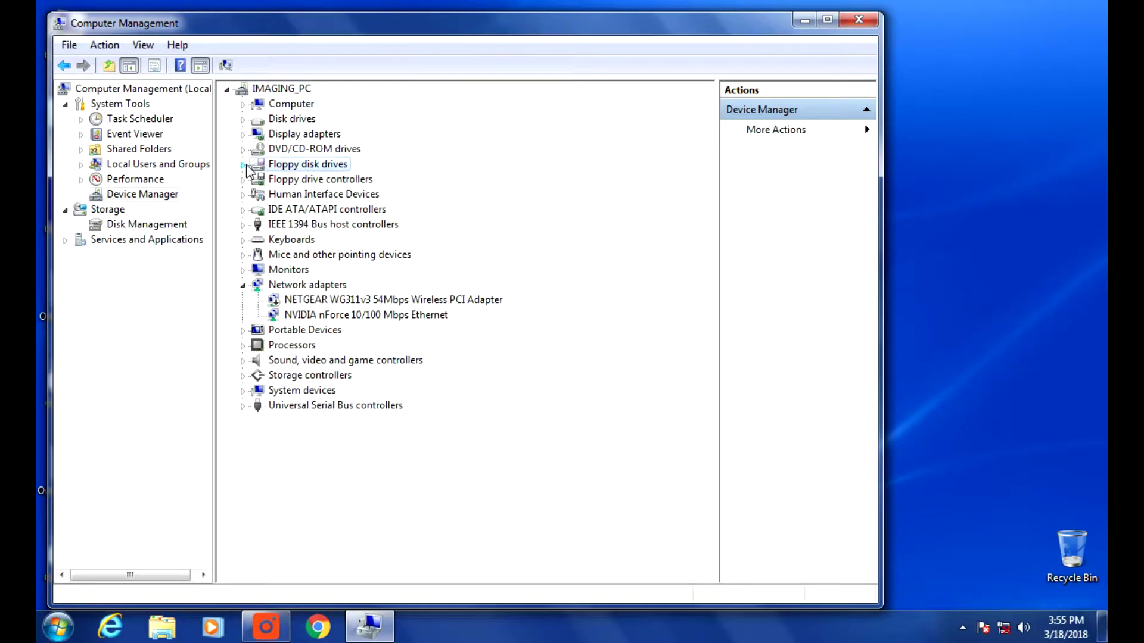
click(244, 179)
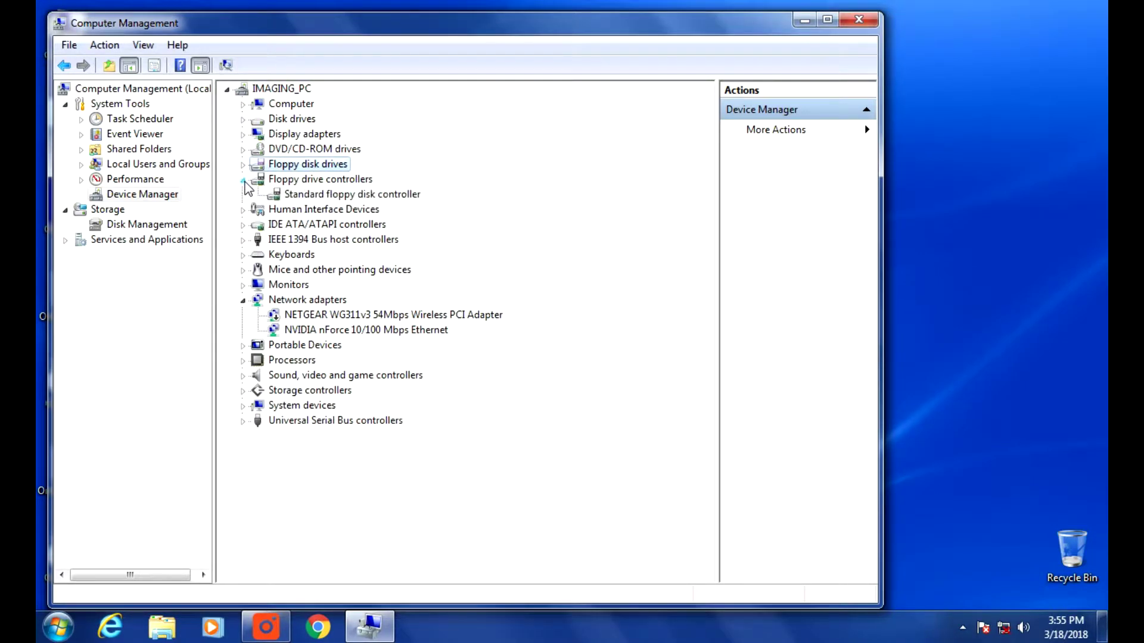
right_click(359, 199)
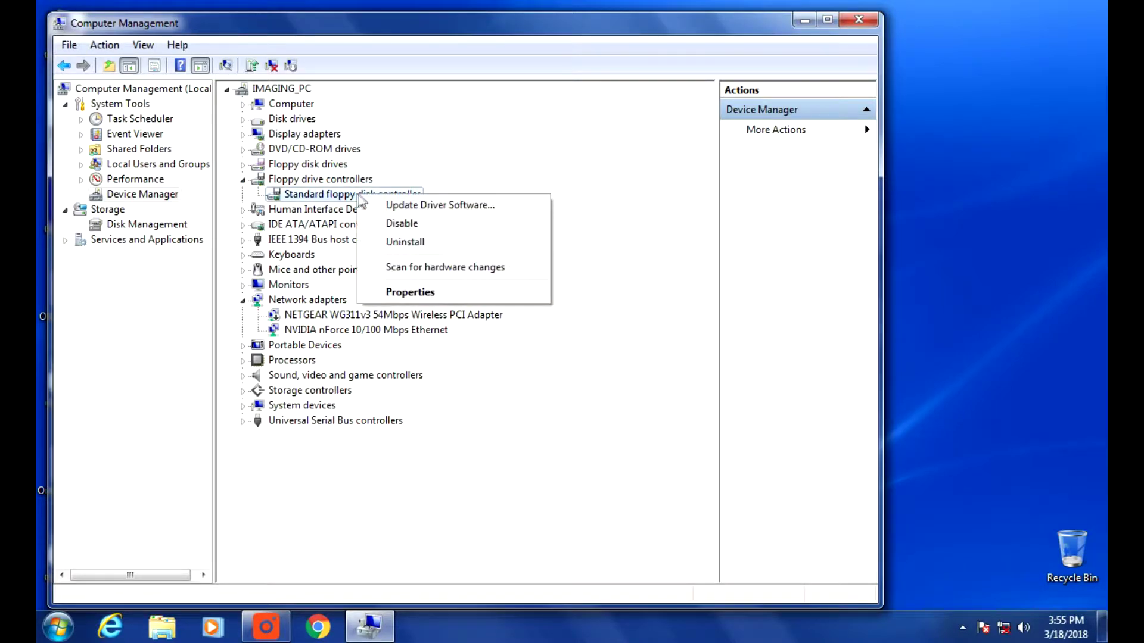
click(428, 206)
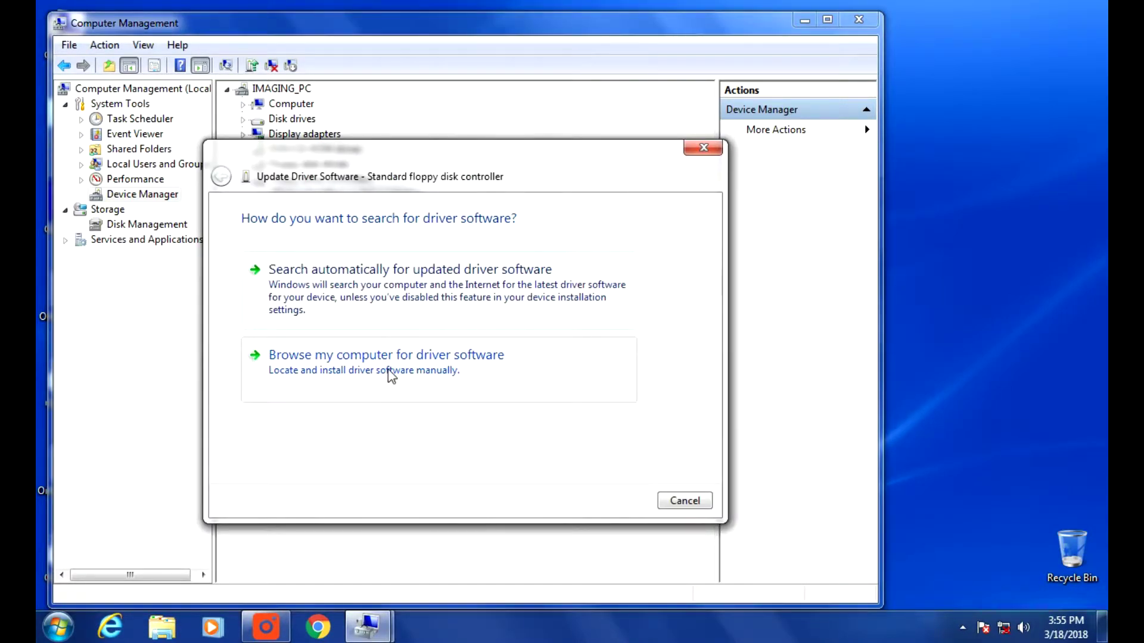
click(391, 375)
click(391, 417)
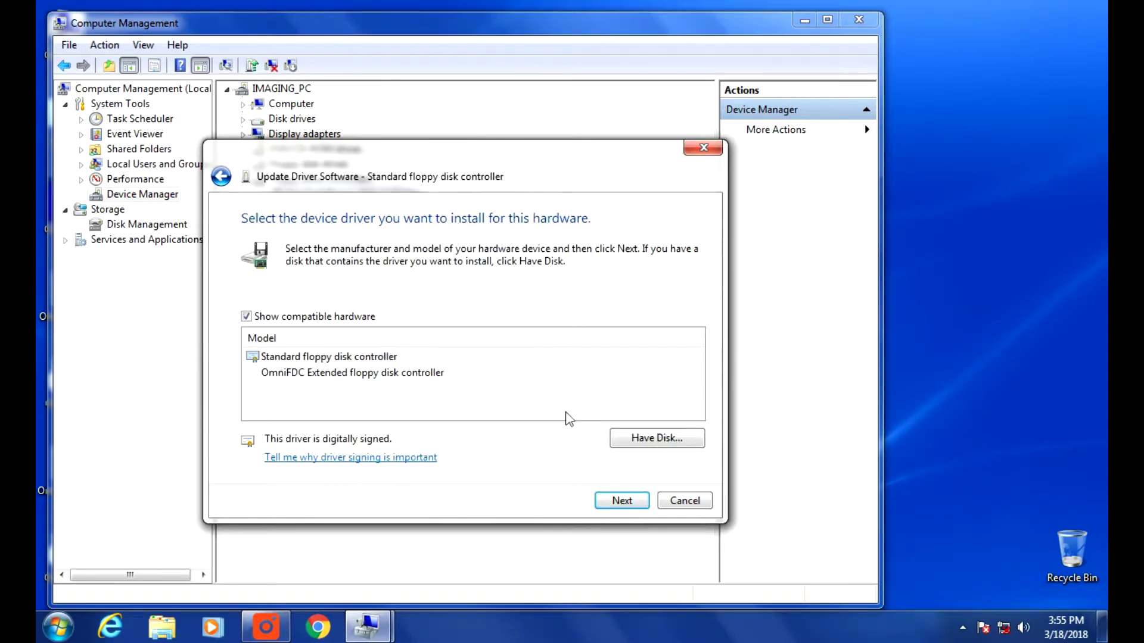
- Install the OmniFDC Extended floppy disk controller driver from OmniFDC.inf on the Desktop
click(642, 437)
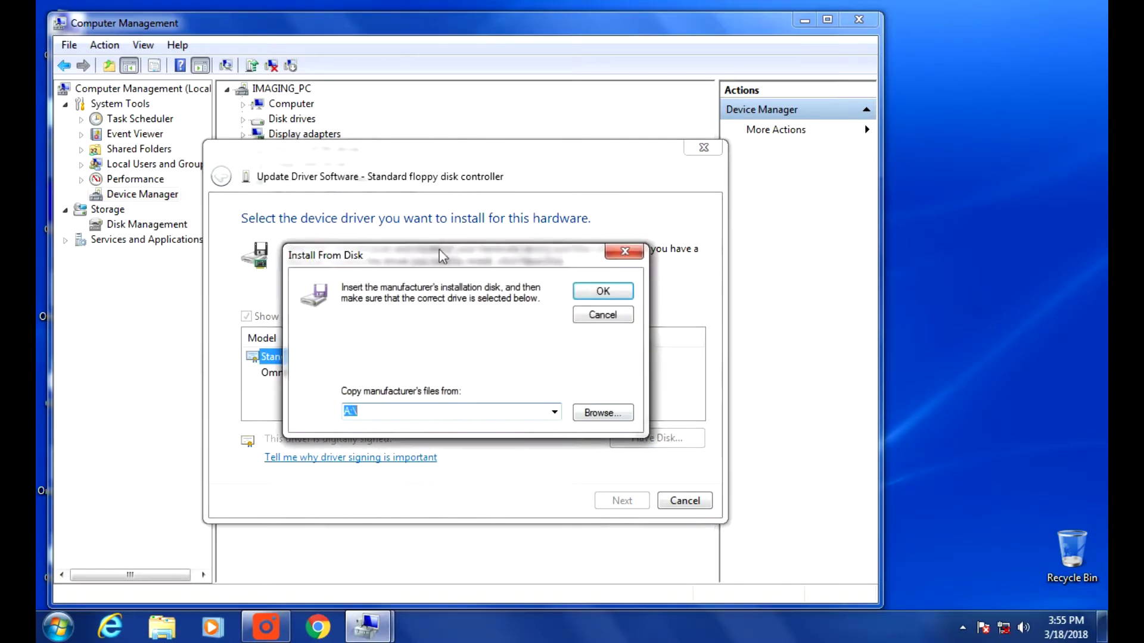
click(615, 414)
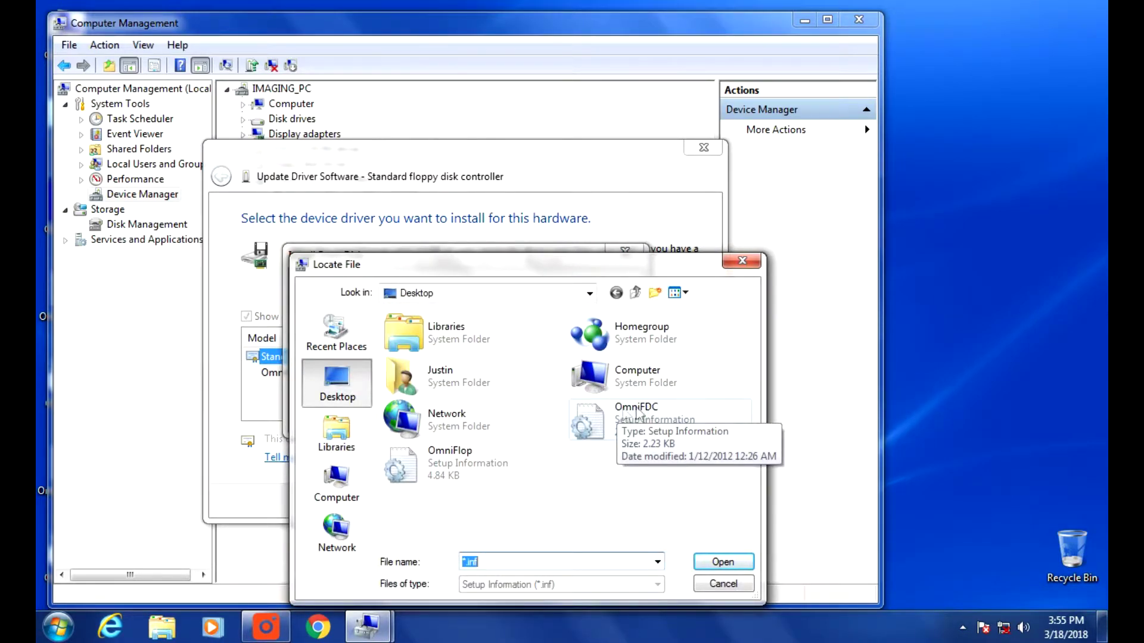
click(659, 413)
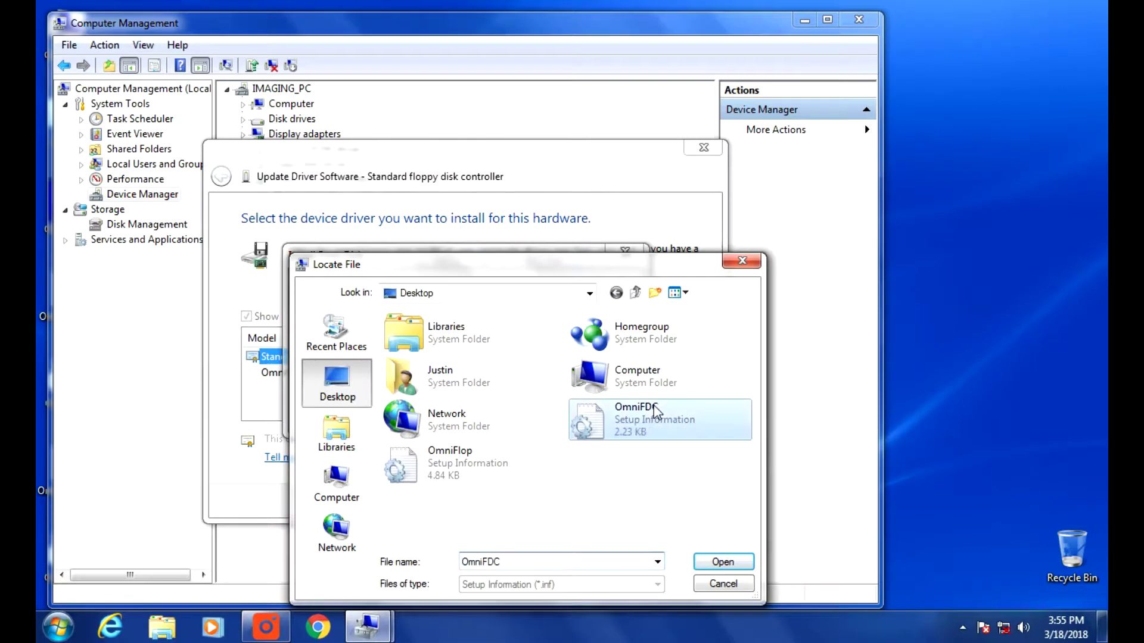
click(723, 560)
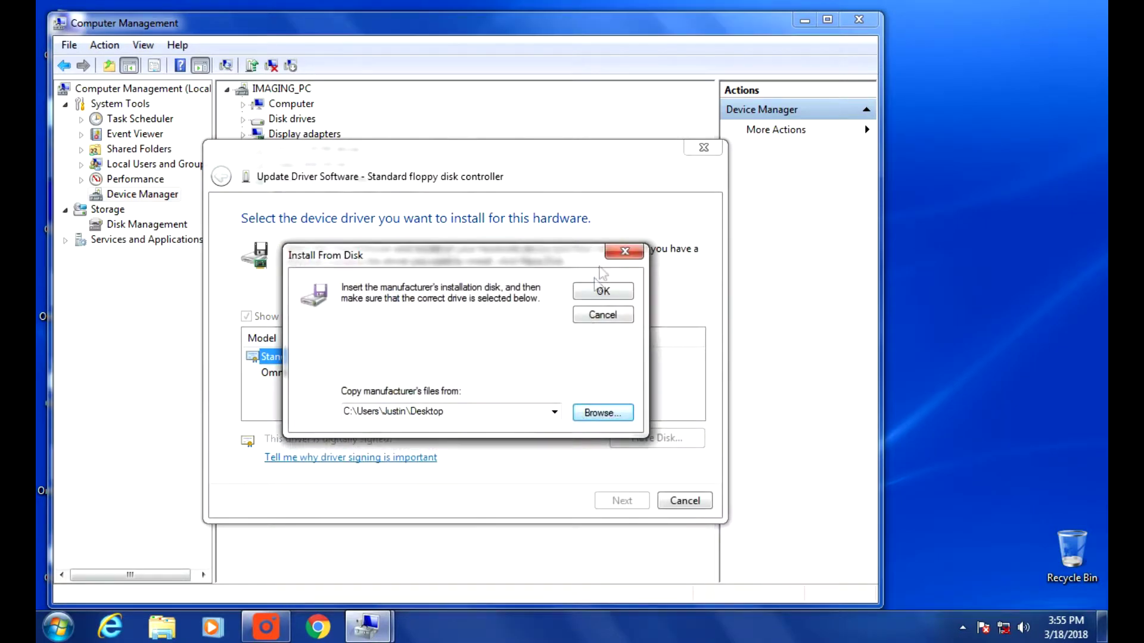
click(590, 295)
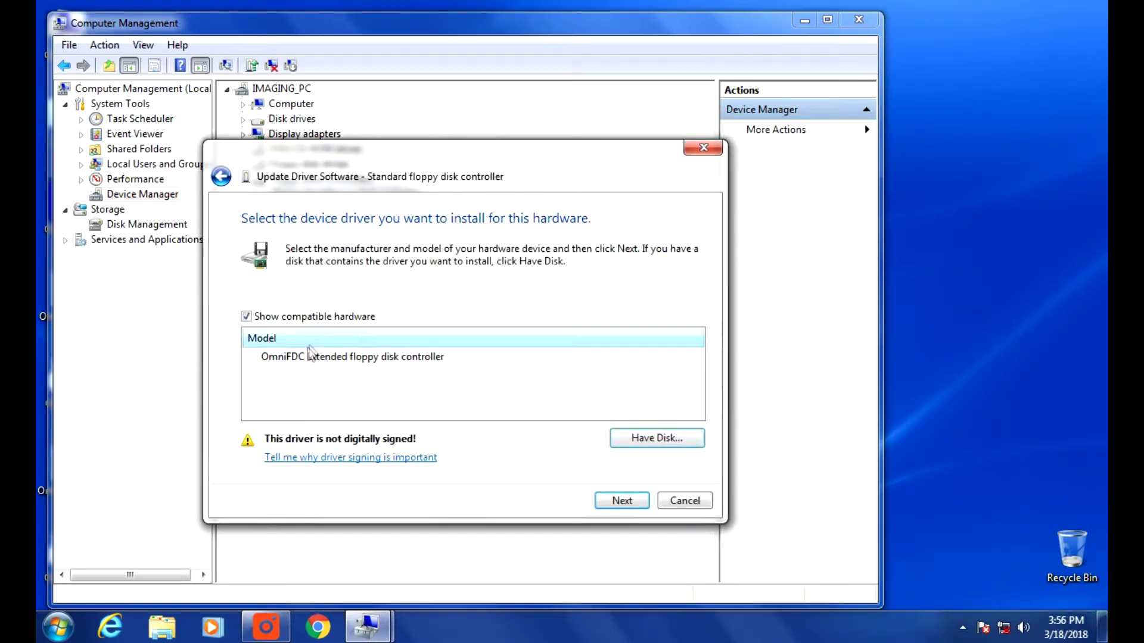
click(308, 357)
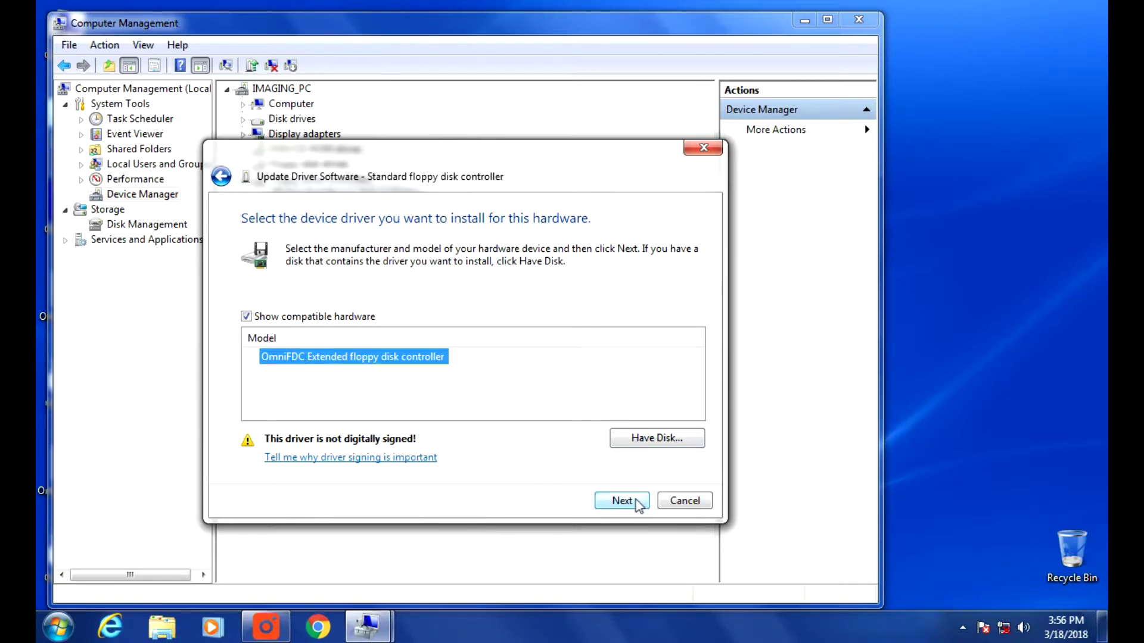
click(602, 503)
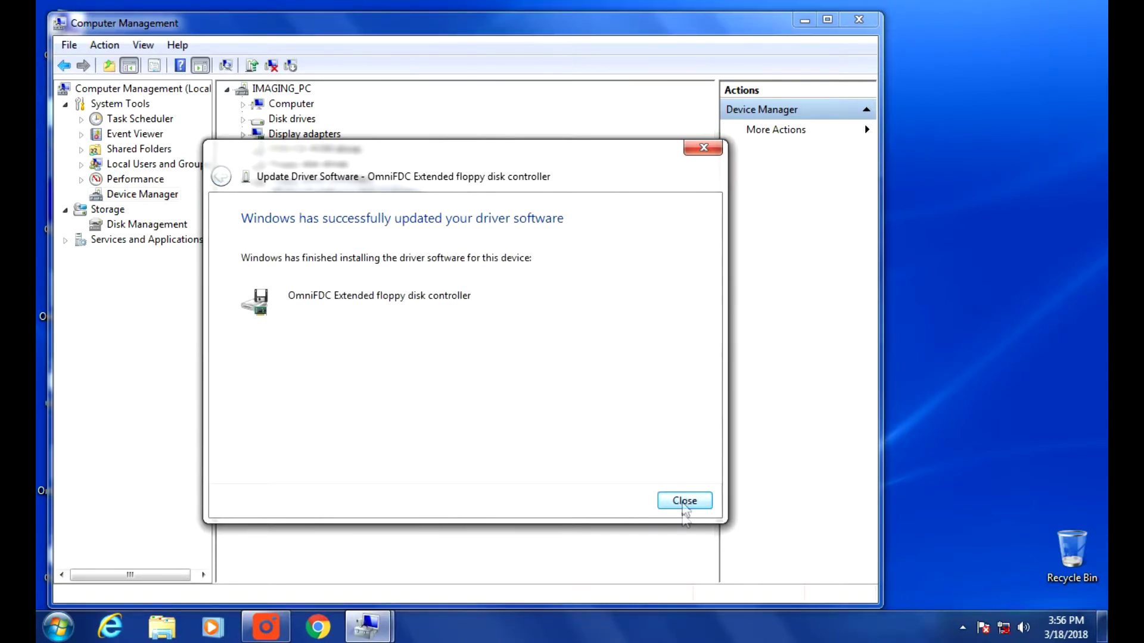
click(684, 501)
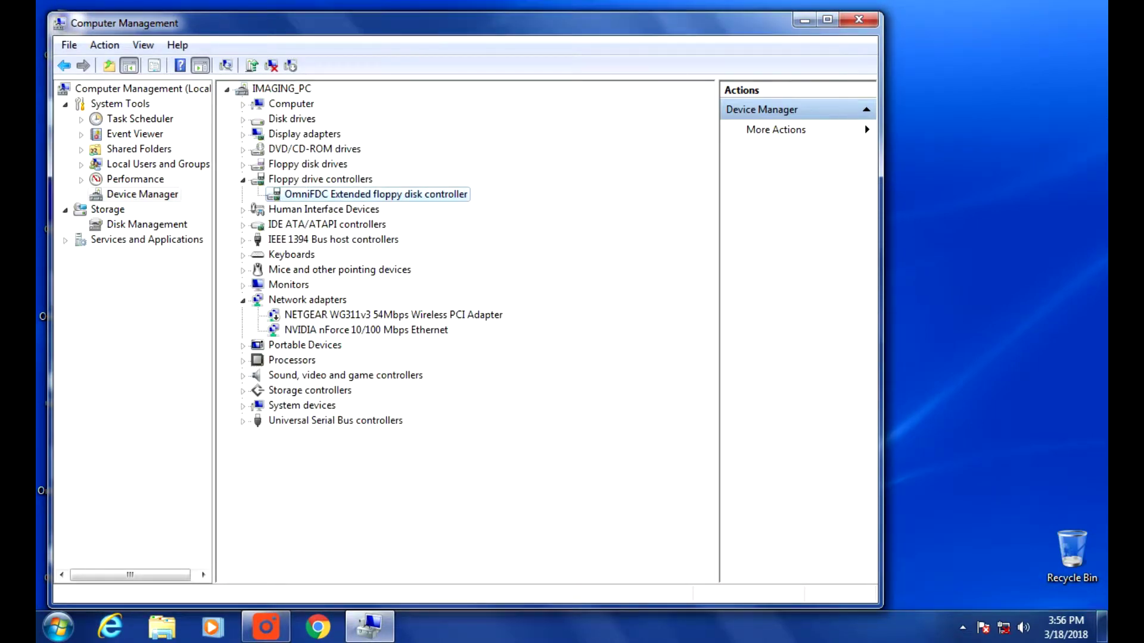
- Close Computer Management and launch OmniFlop as administrator
click(857, 19)
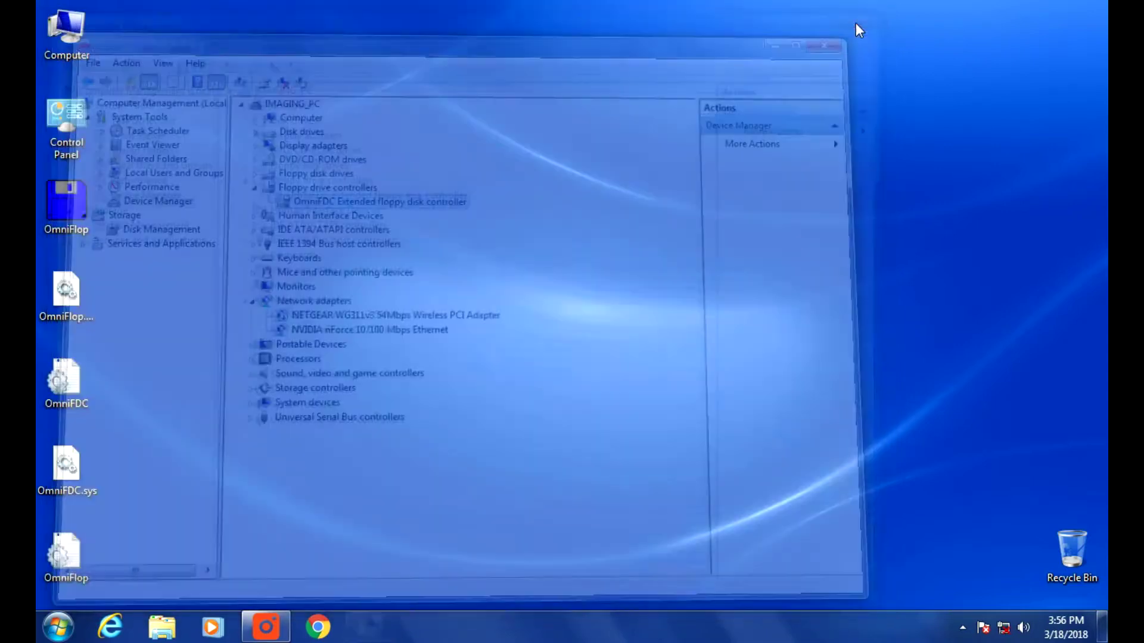
click(85, 210)
right_click(85, 209)
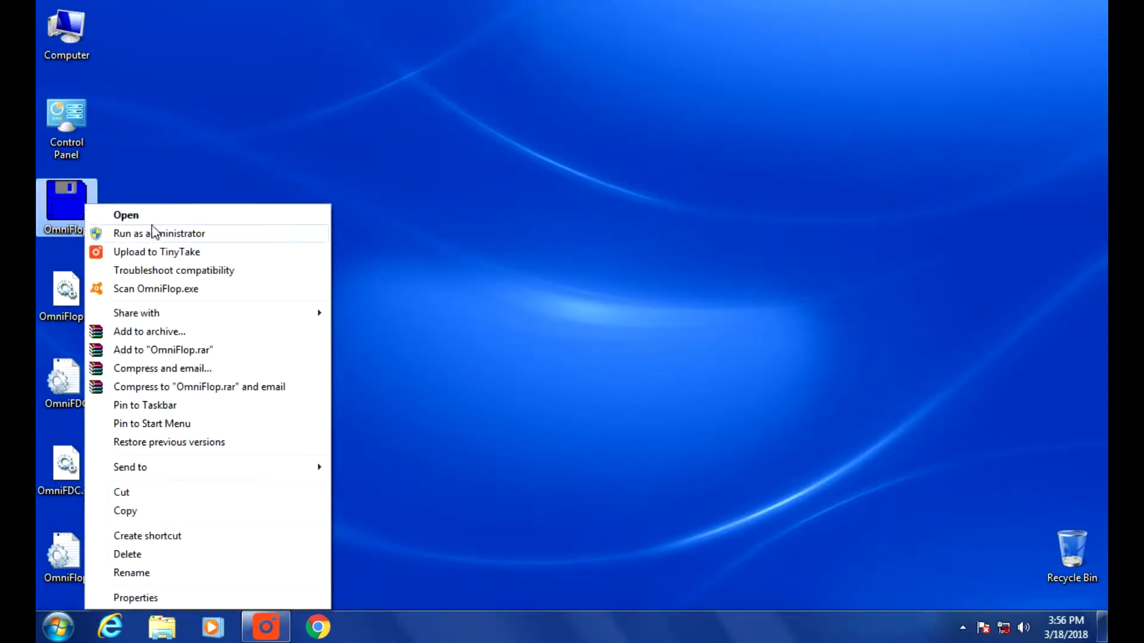
click(153, 233)
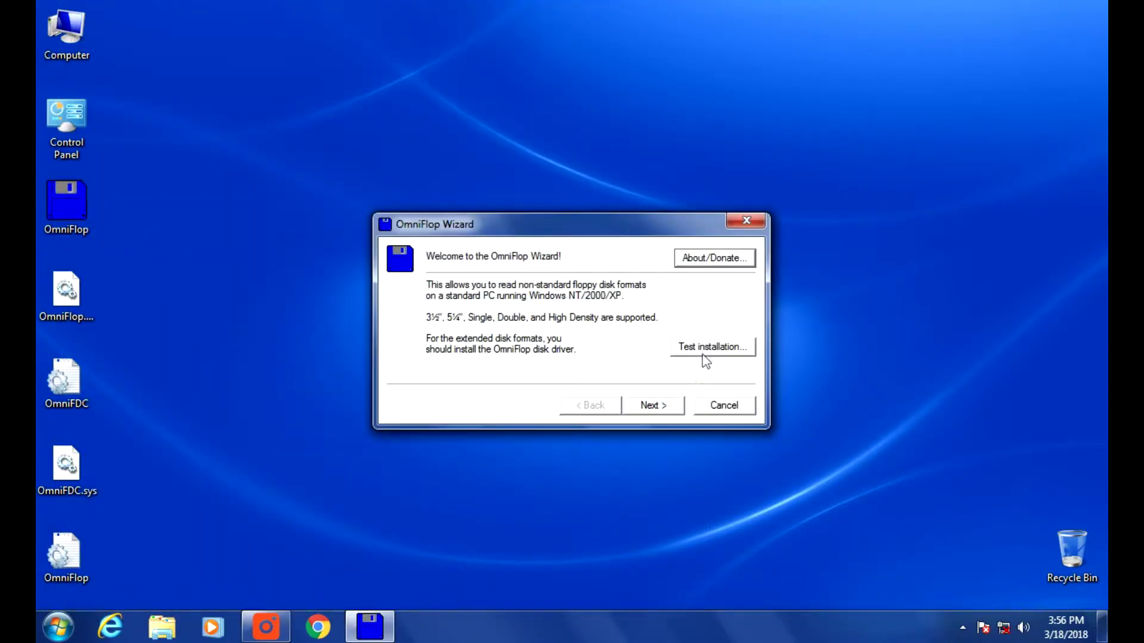
- Run the installation test and find Ensoniq Mirage 440kB among Drive A's 281 formats
click(706, 350)
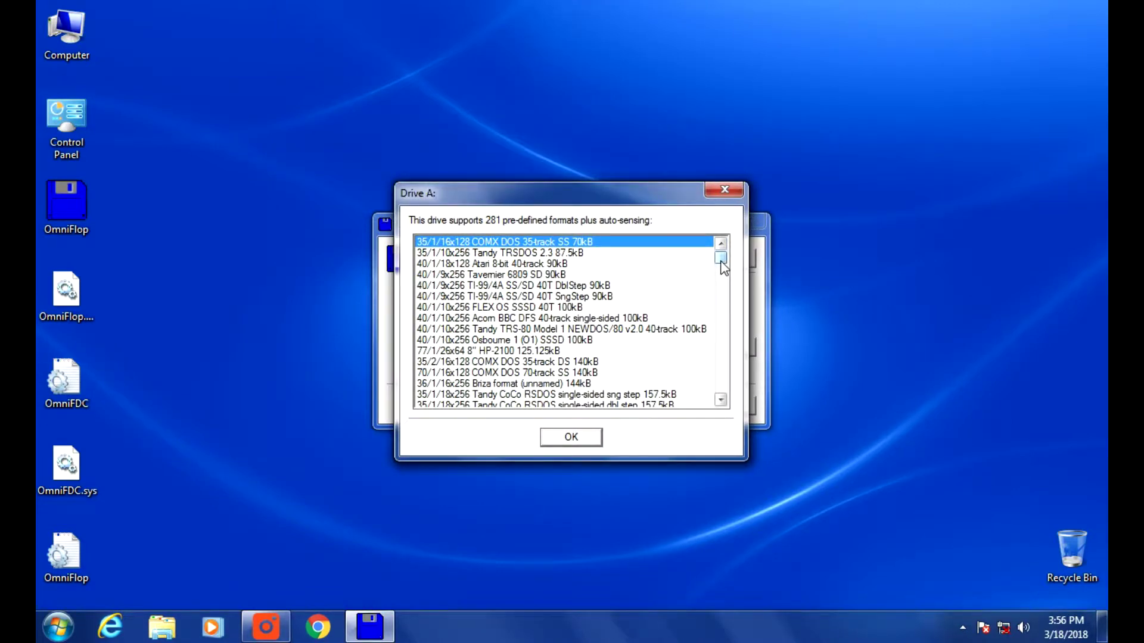
drag(721, 263, 713, 318)
click(463, 286)
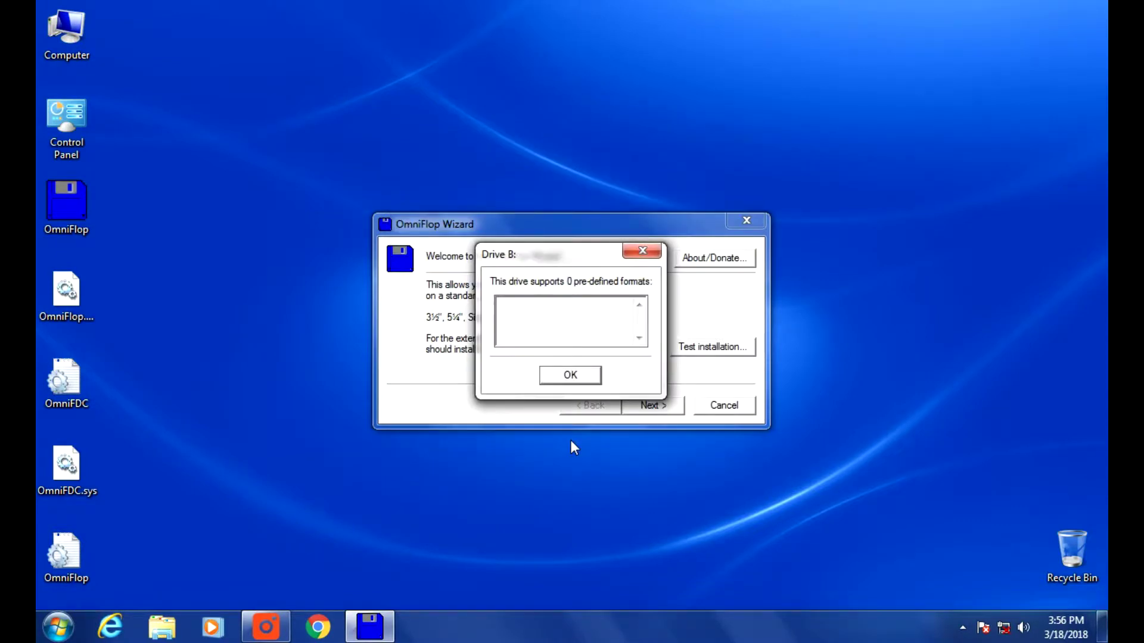
click(572, 376)
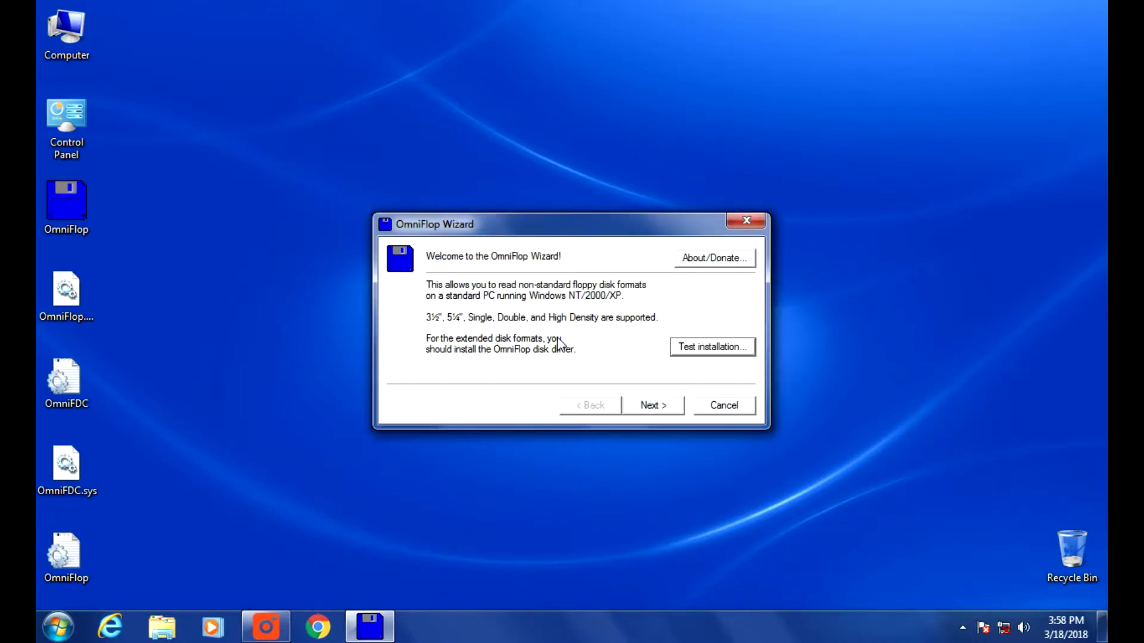
- Choose Read disk from Floppy Disk Drive A so the wizard analyses the inserted disk
click(666, 403)
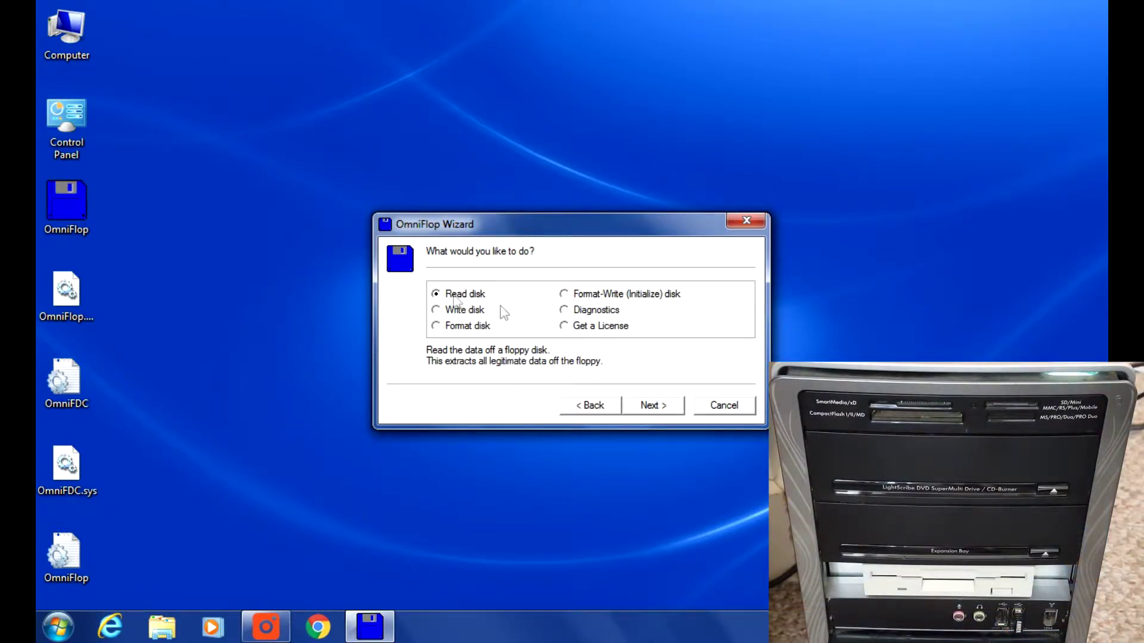
click(650, 408)
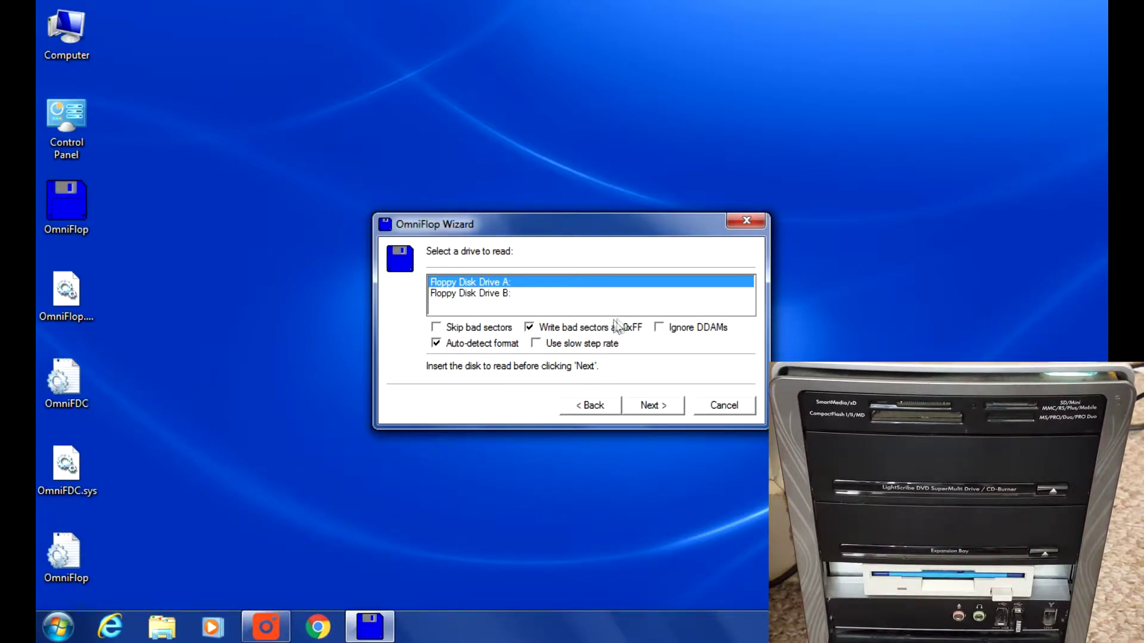
click(656, 410)
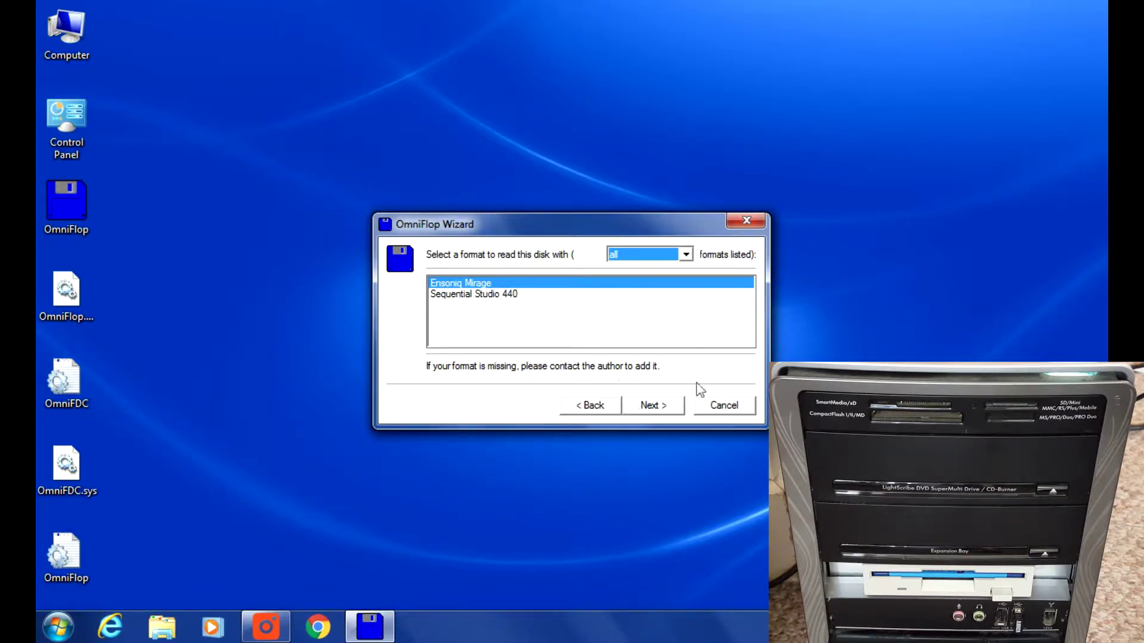
- Read the disk as Ensoniq Mirage into test.img on the Desktop
click(672, 408)
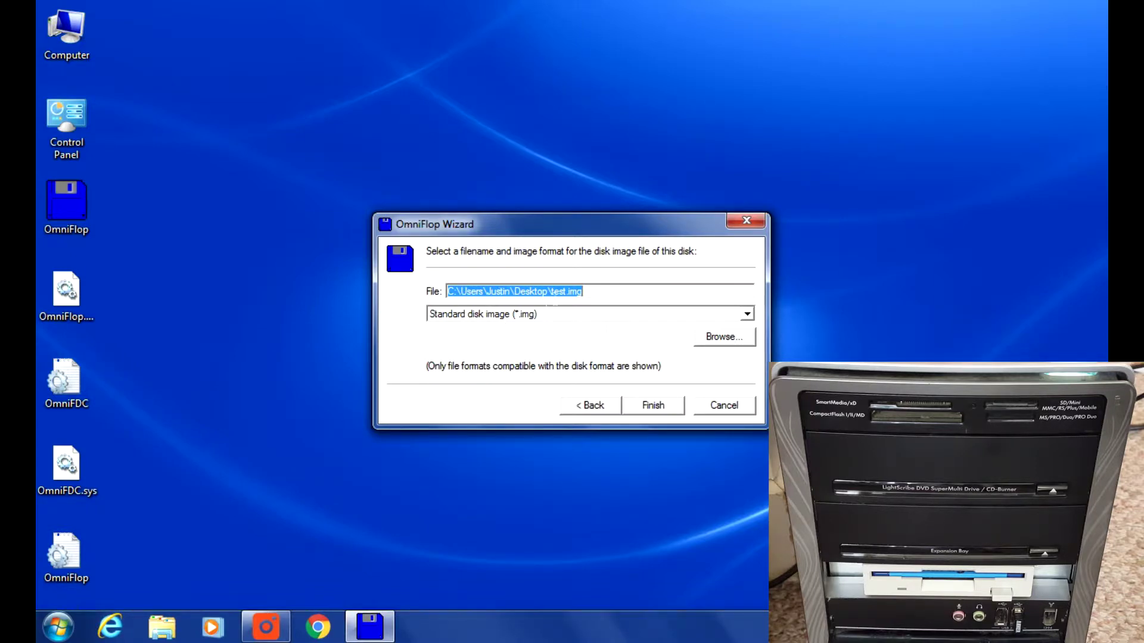
click(725, 337)
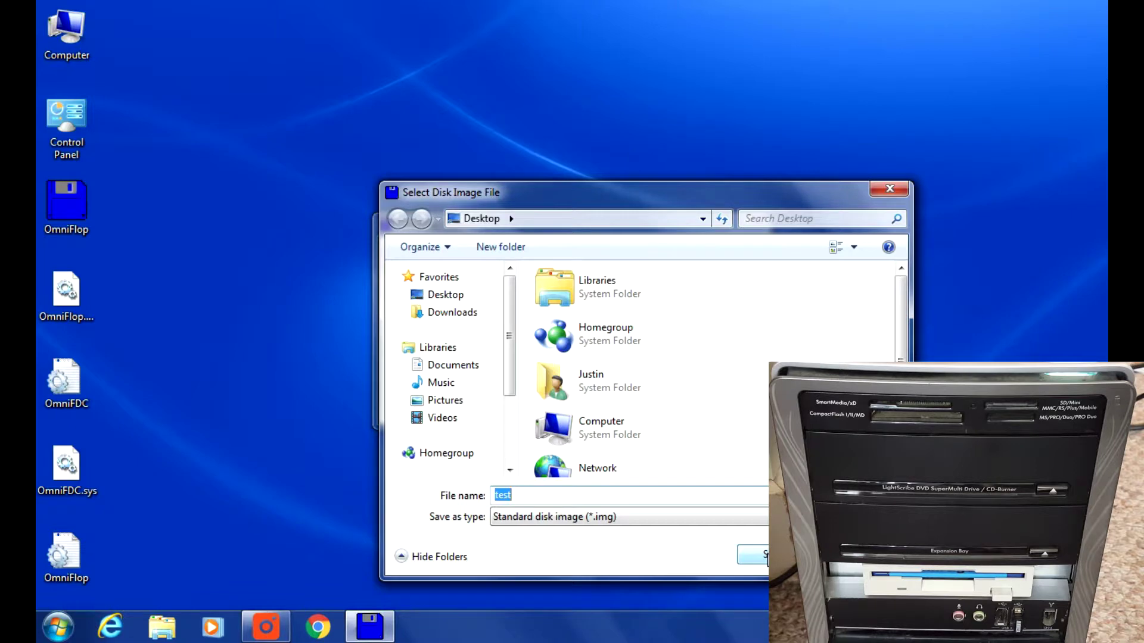
click(765, 556)
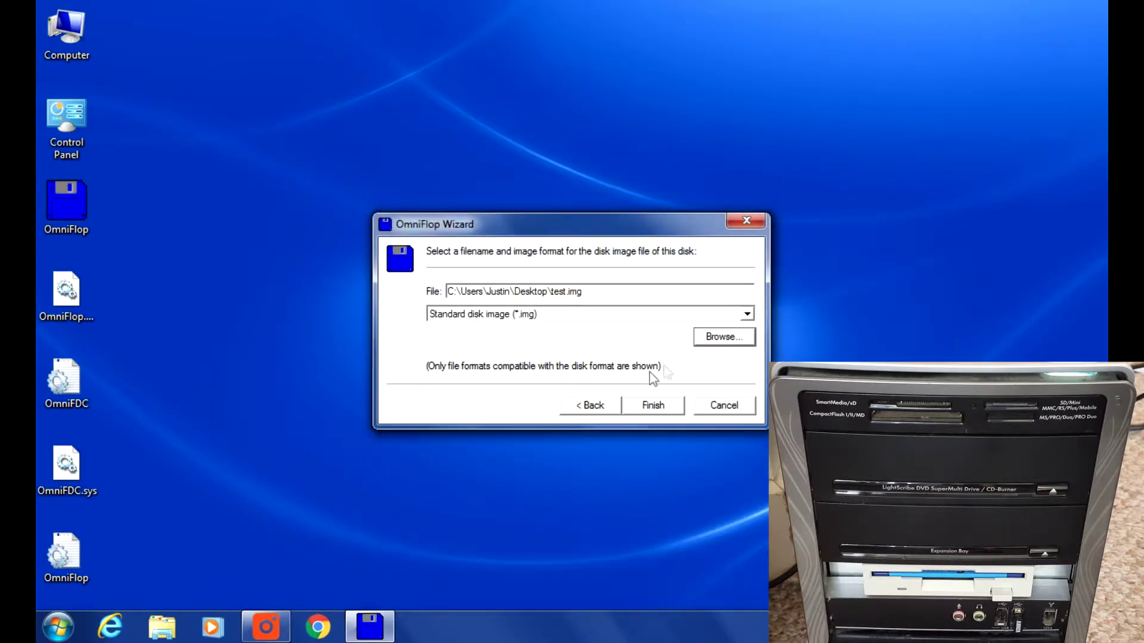
click(655, 407)
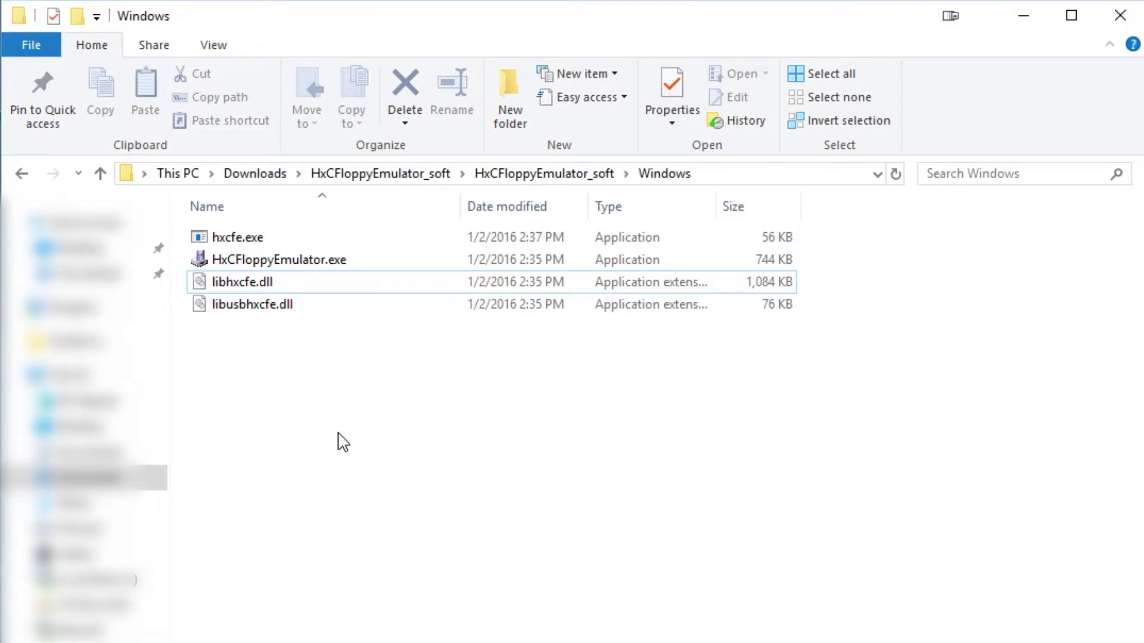
- Start HxCFloppyEmulator.exe and bring up its SD card emulator settings
double_click(320, 261)
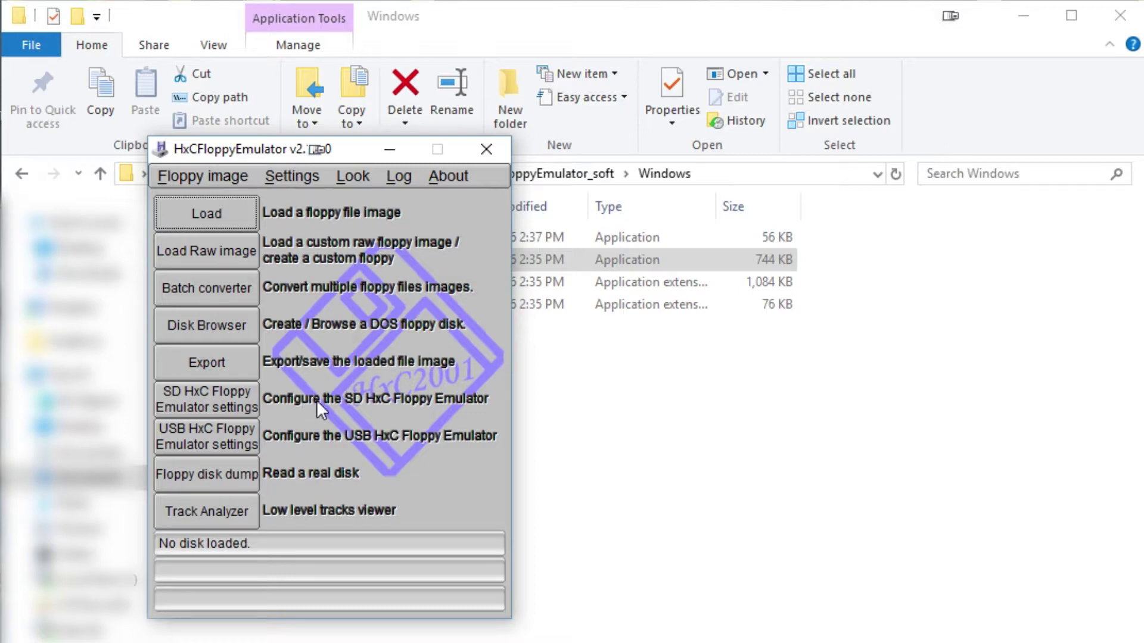
click(196, 407)
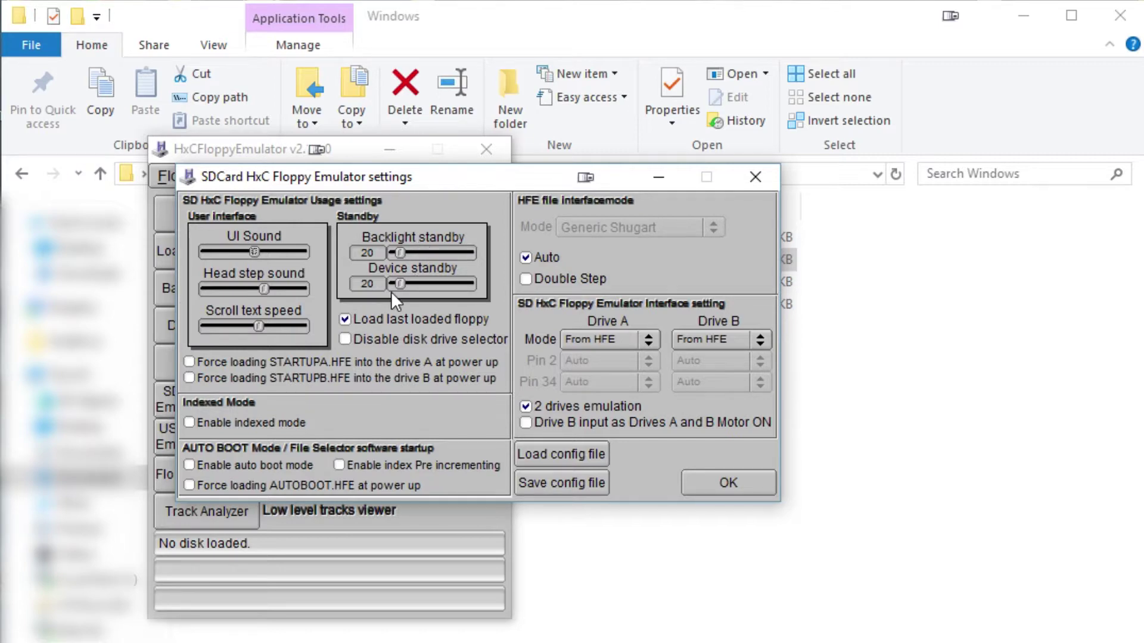
- Uncheck Load last loaded floppy and 2 drives emulation, keeping Drive A mode at From HFE
click(345, 320)
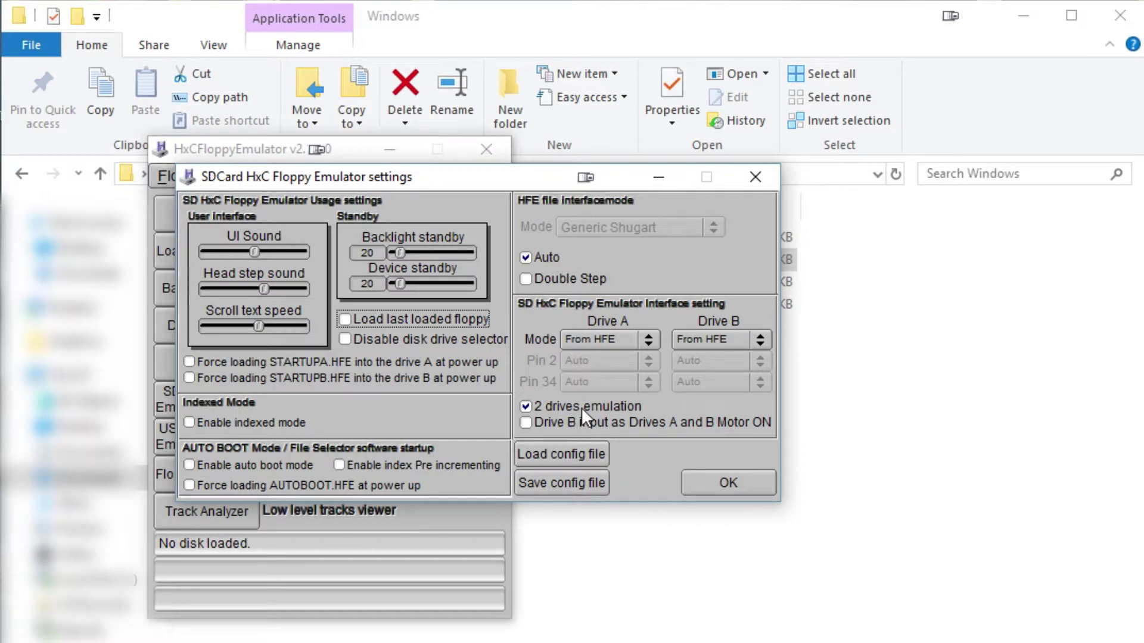
click(525, 410)
click(648, 336)
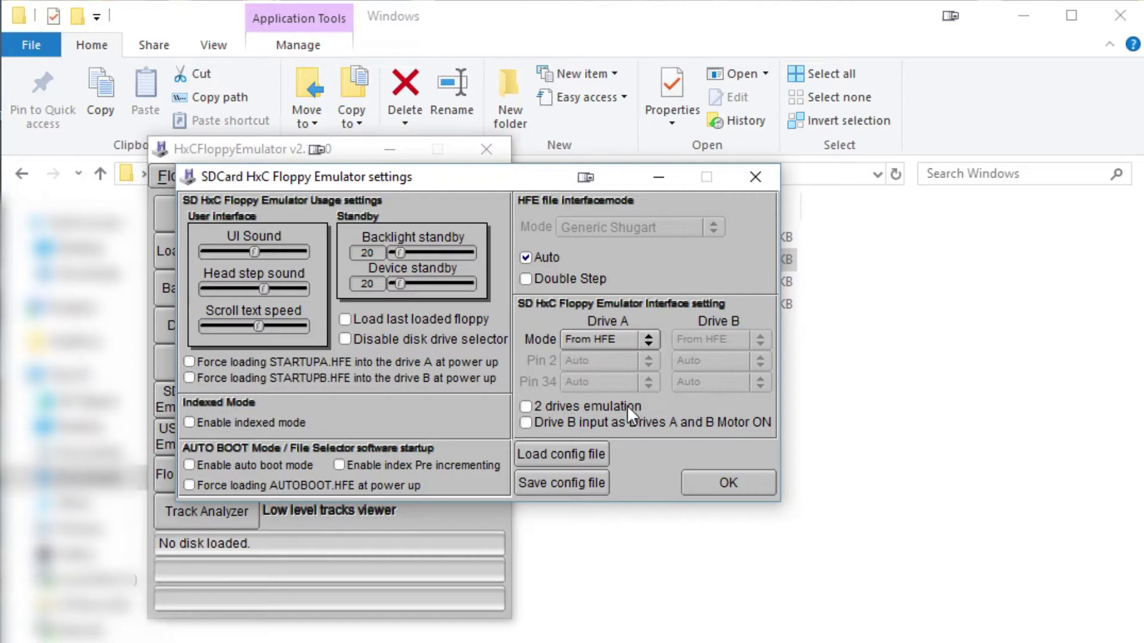
click(650, 341)
click(620, 340)
- Save the settings as the HXCSDFE.CFG config file and close HxC Floppy Emulator
click(589, 484)
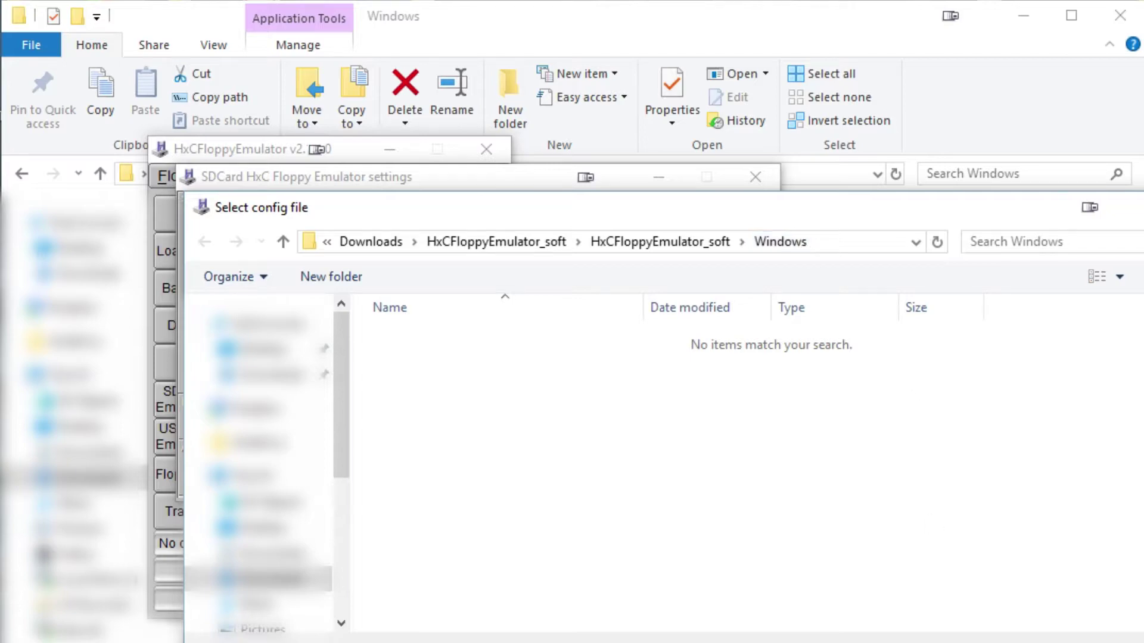
key(Escape)
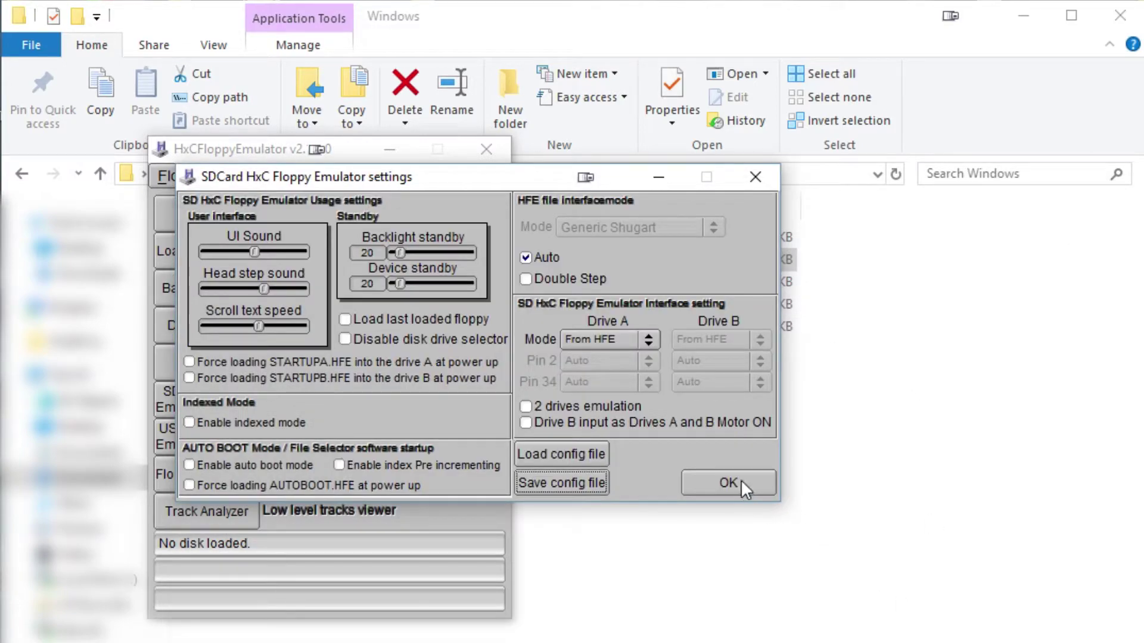
click(741, 480)
key(alt+F4)
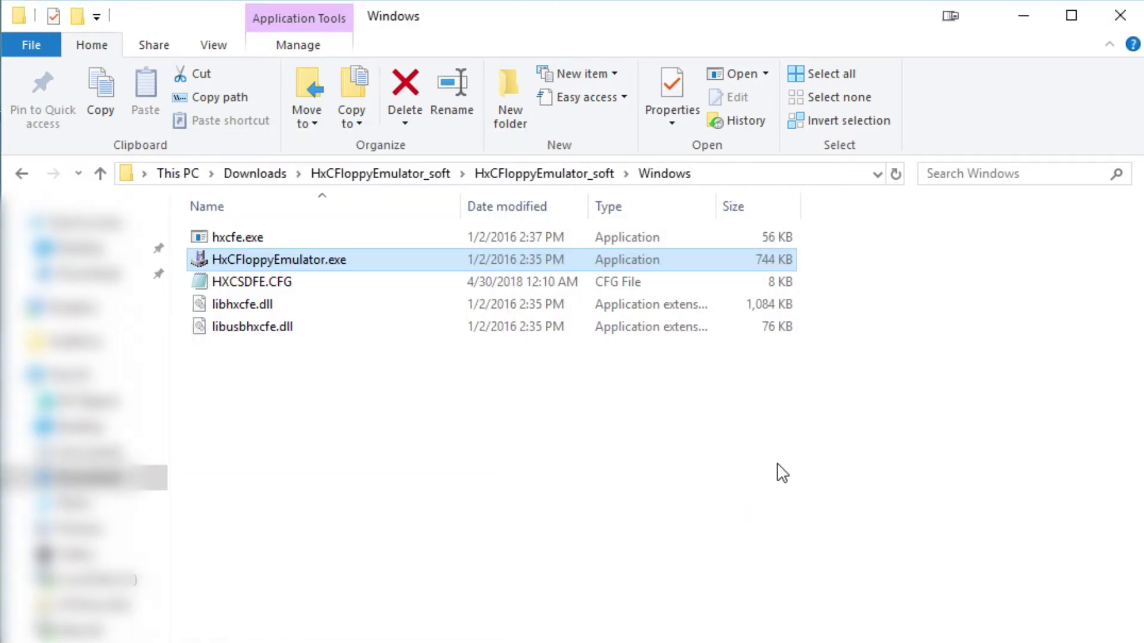
click(782, 474)
click(309, 289)
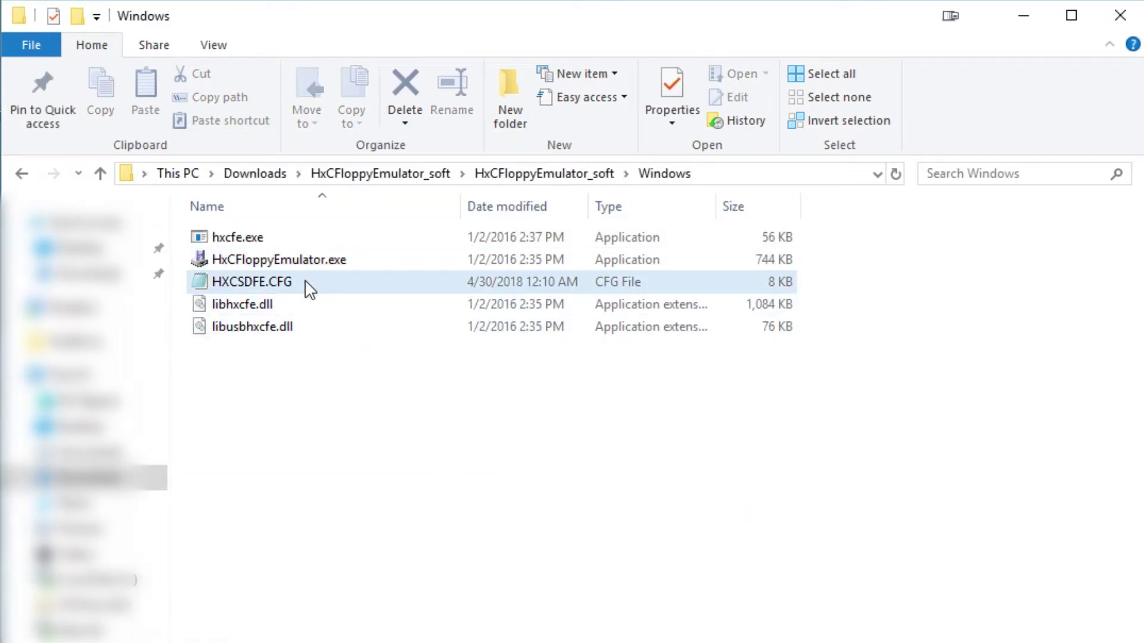
- Copy all 22 image files from IMG Files into the EDM Files folder
click(309, 289)
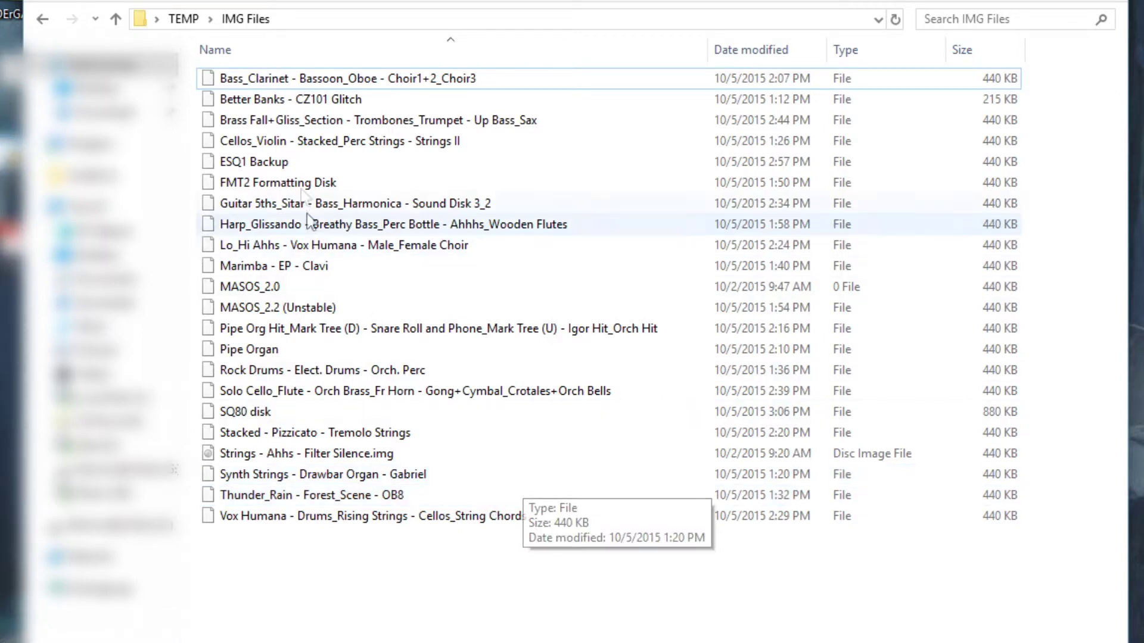
click(331, 79)
shift+click(334, 516)
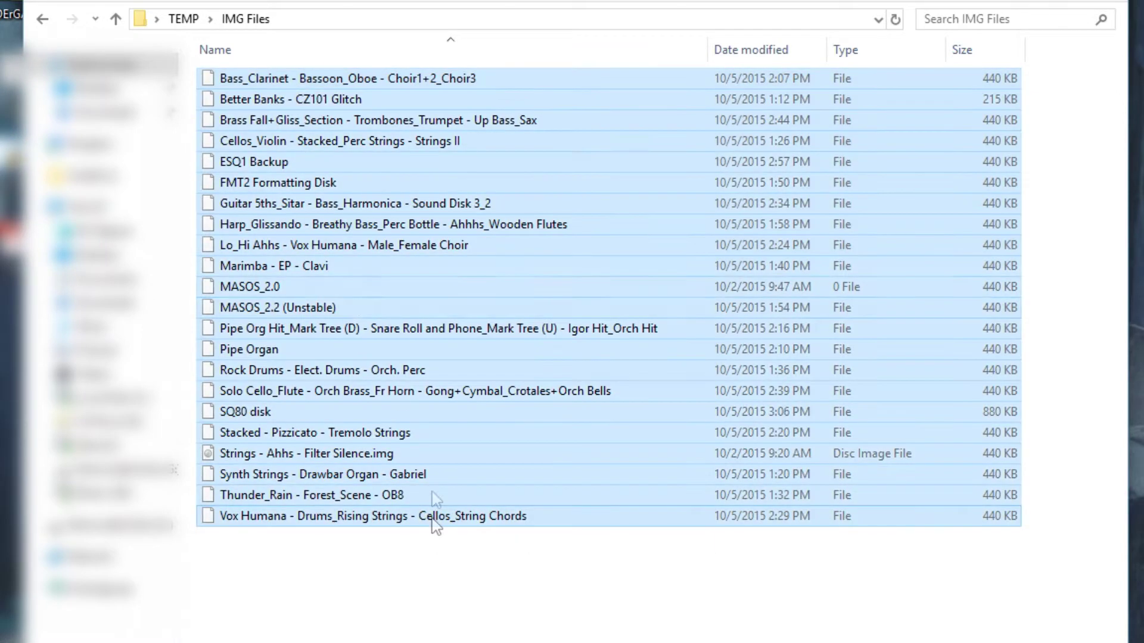
right_click(352, 290)
click(449, 580)
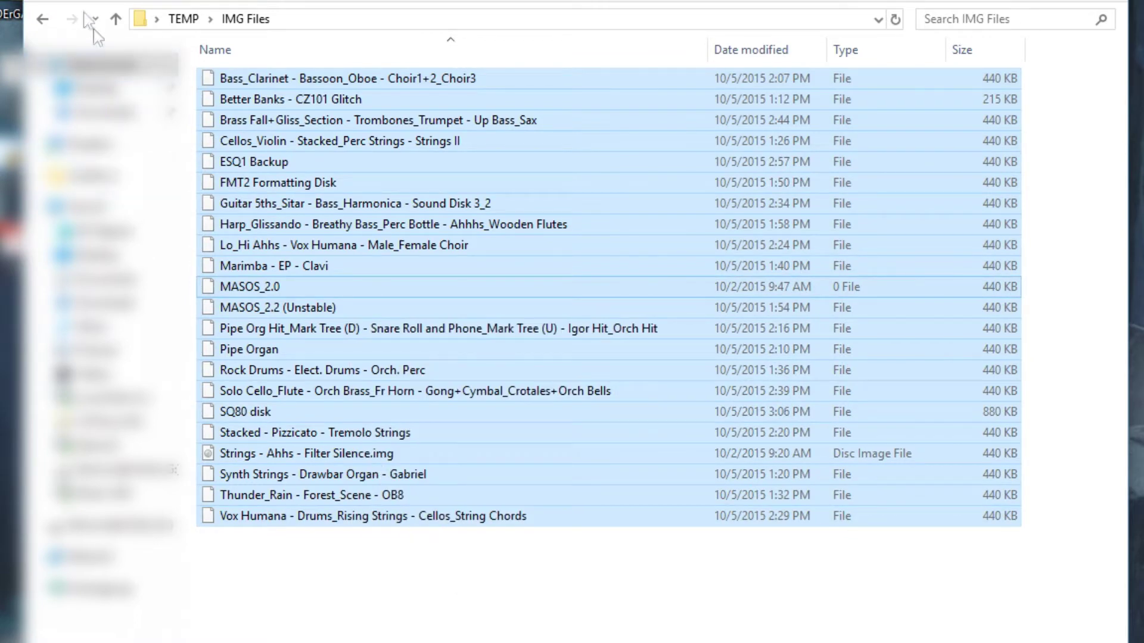
click(115, 19)
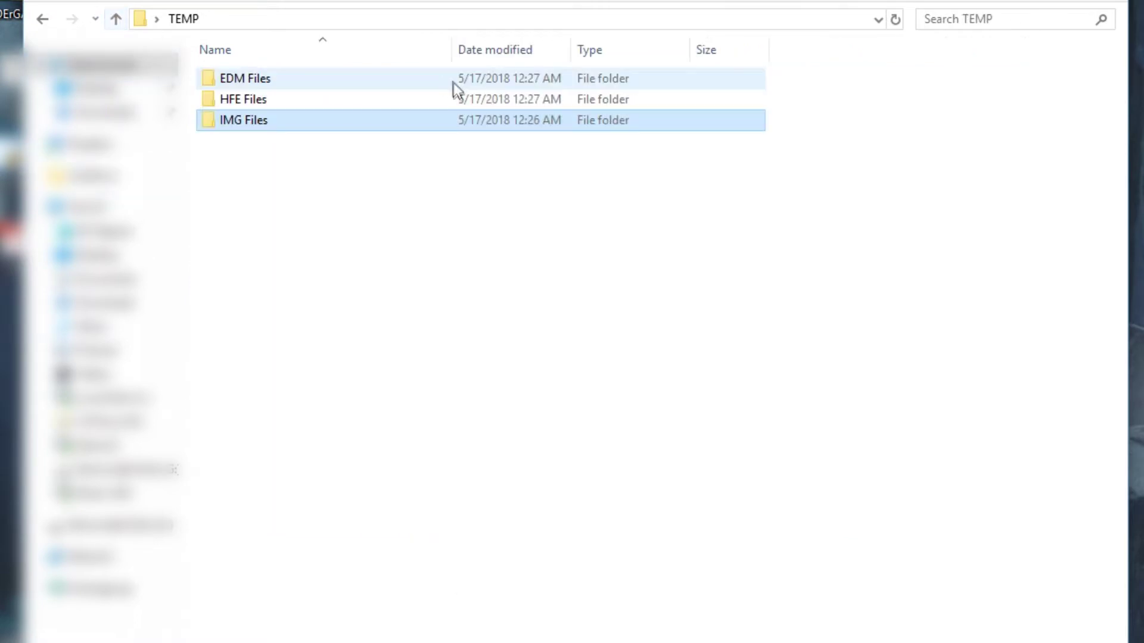
double_click(321, 78)
right_click(379, 145)
click(471, 286)
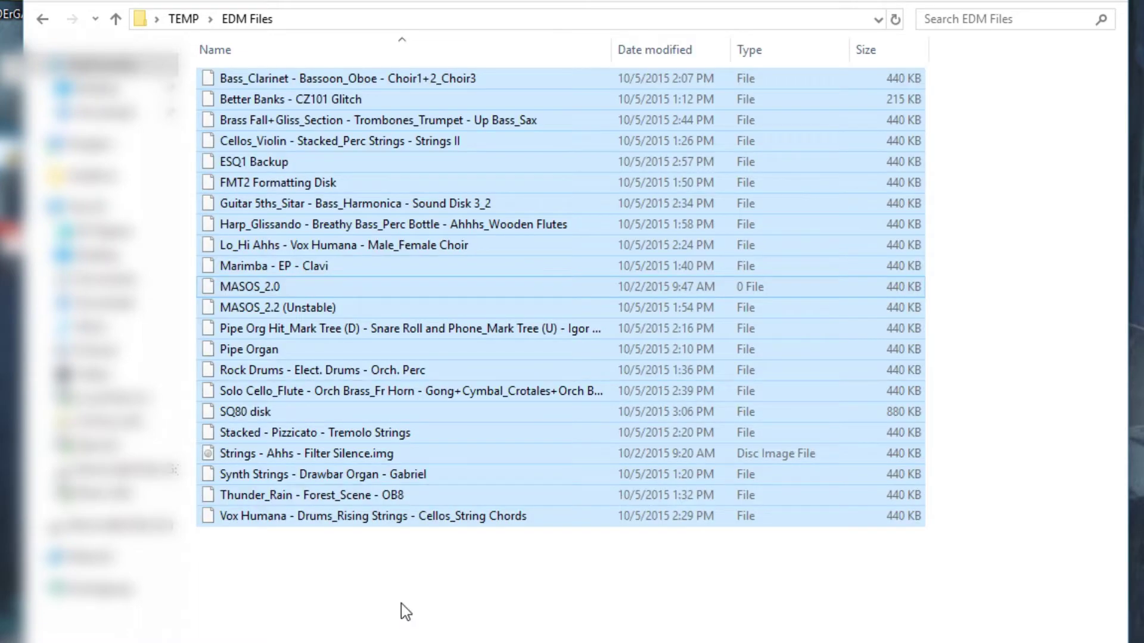
- Rename Bass_Clarinet by appending .edm to its file name
click(401, 606)
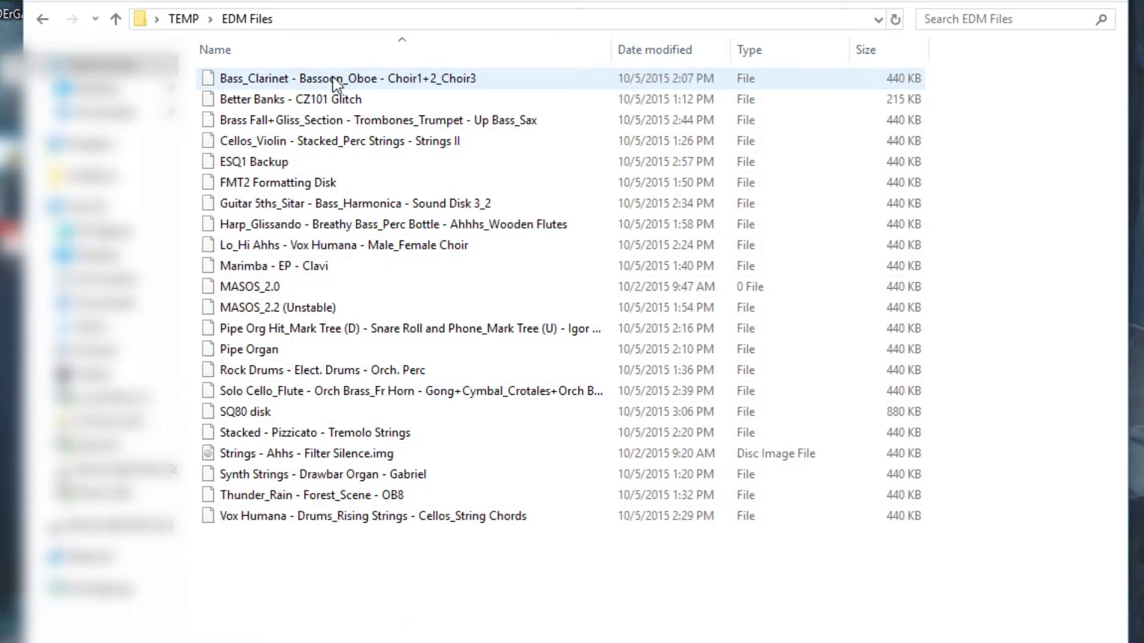
right_click(333, 77)
click(449, 528)
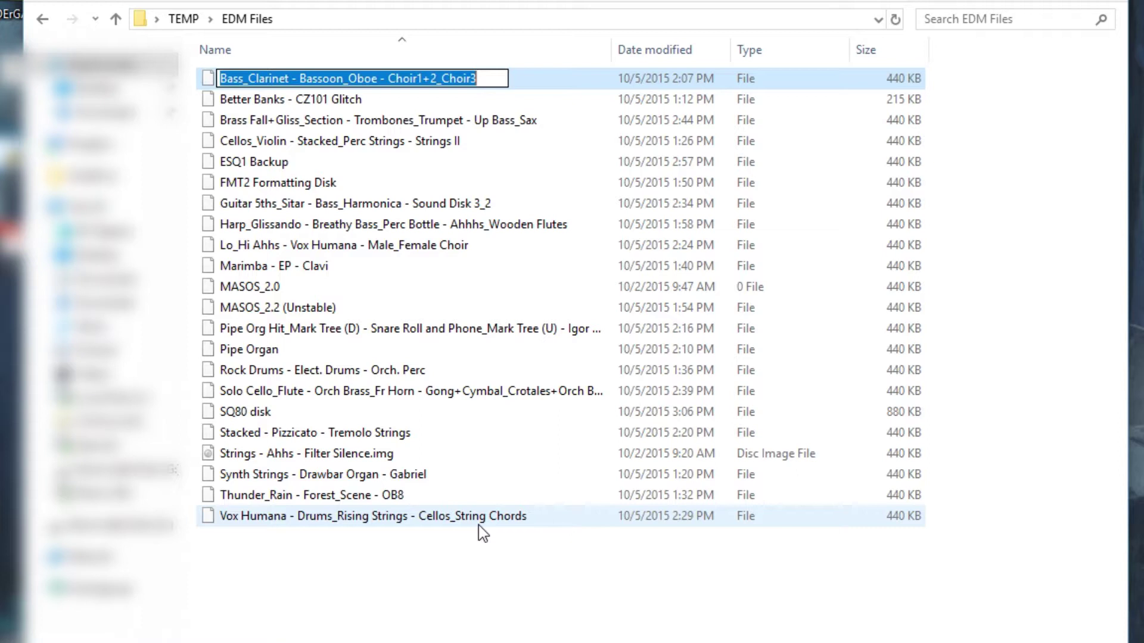
key(End)
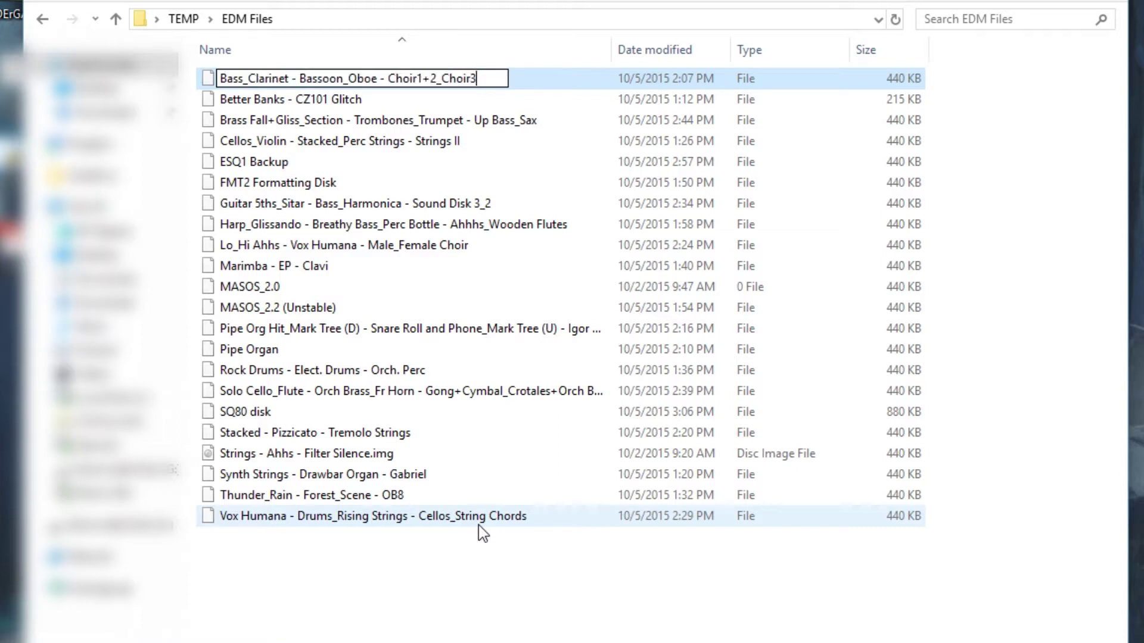
text(.edm)
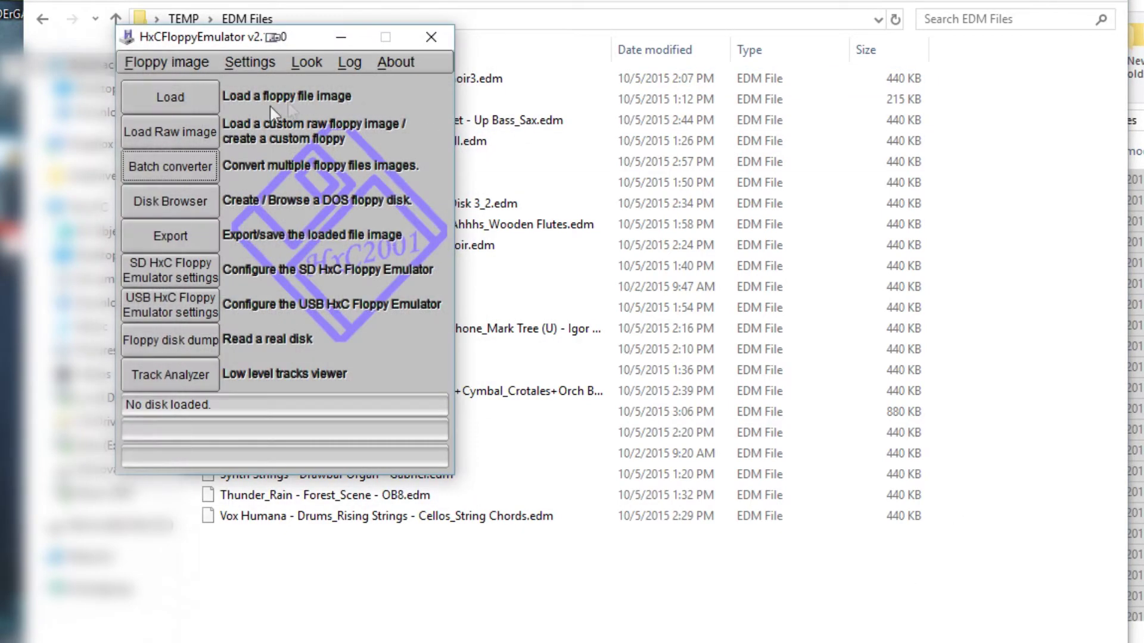
- In the batch converter, set the source to TEMP\EDM Files and the target to TEMP\HFE Files
click(177, 170)
click(577, 238)
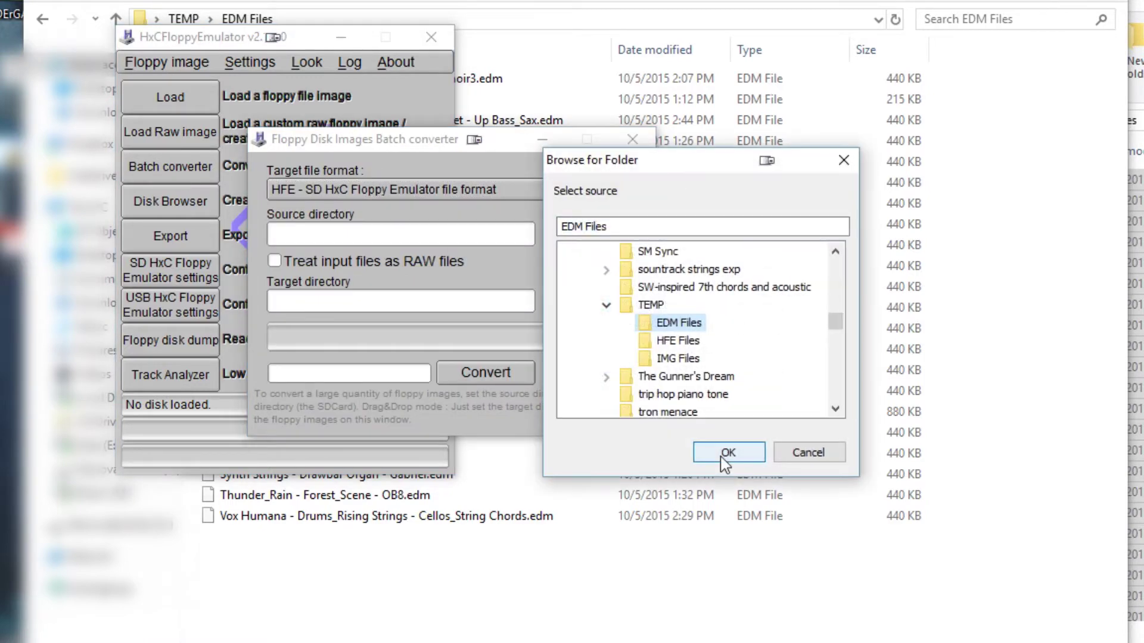
click(722, 454)
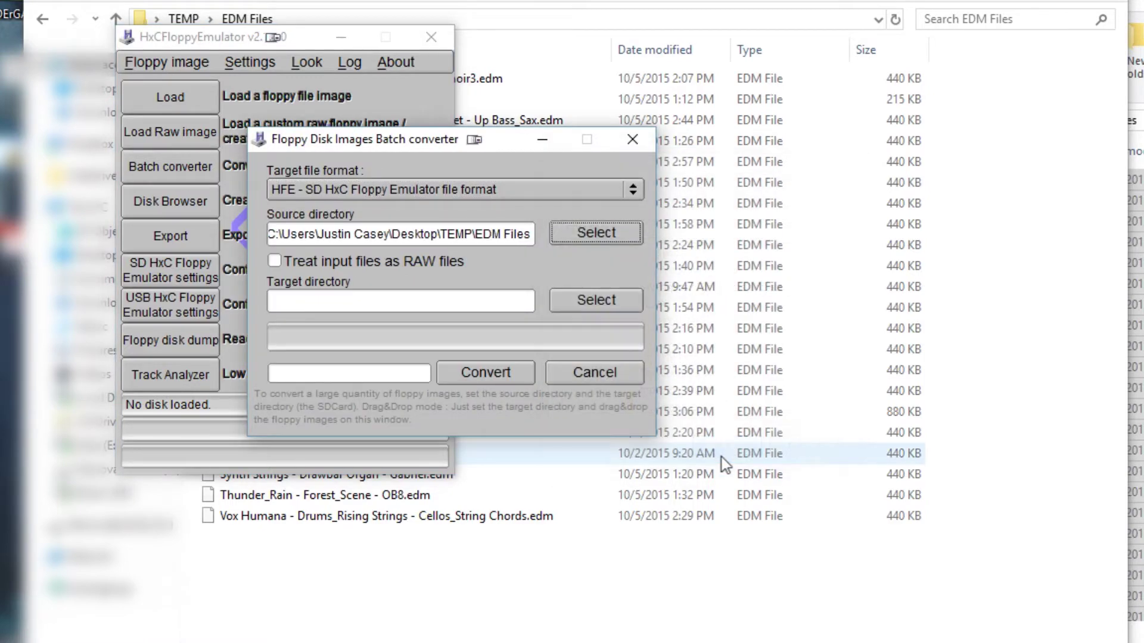
click(612, 302)
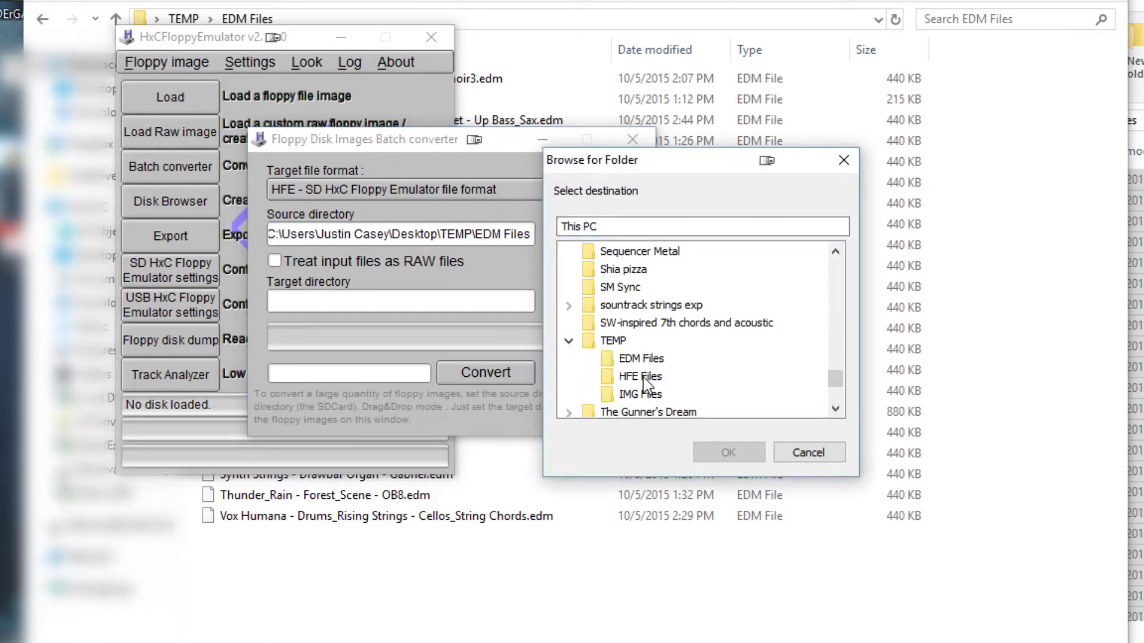
click(640, 376)
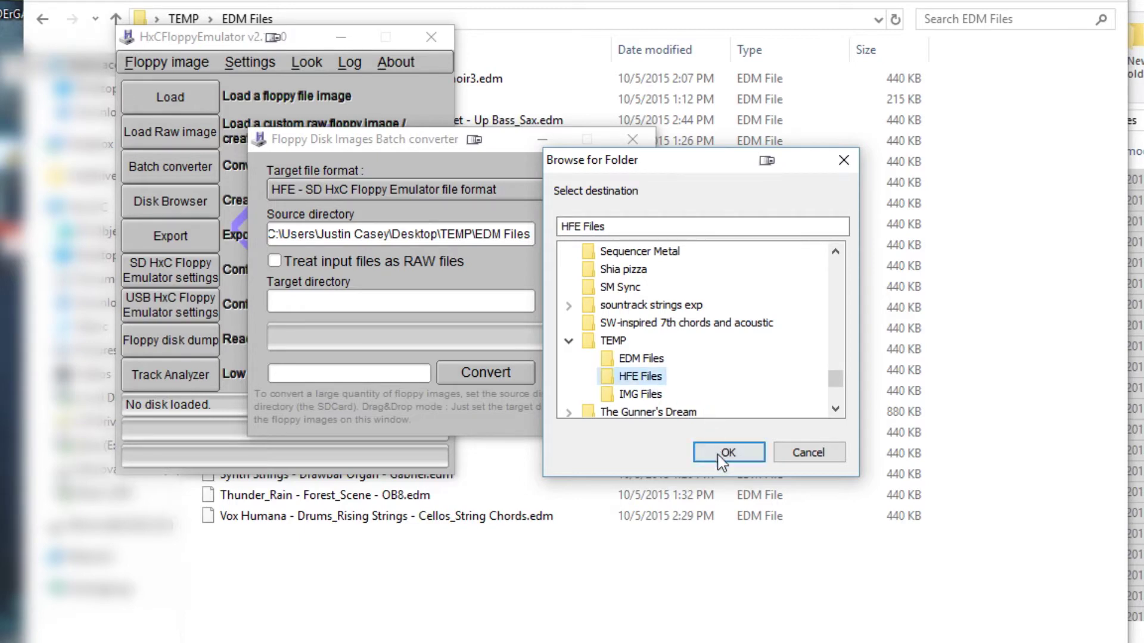
click(727, 453)
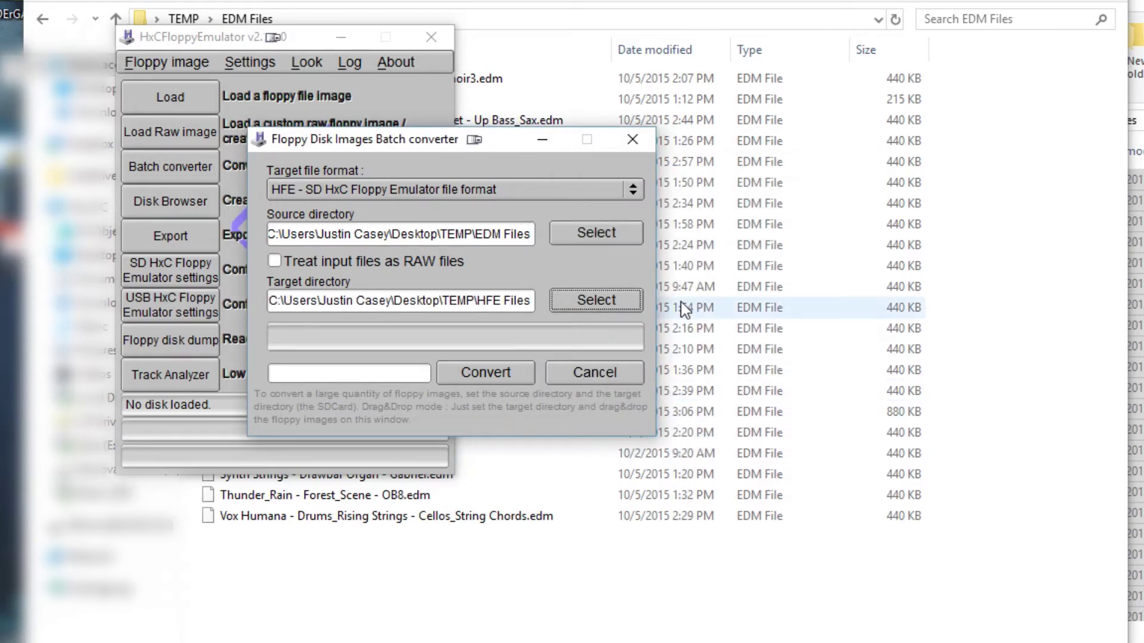
- Convert the EDM images to 22 HFE files and paste them onto Removable Disk (G:)
click(490, 380)
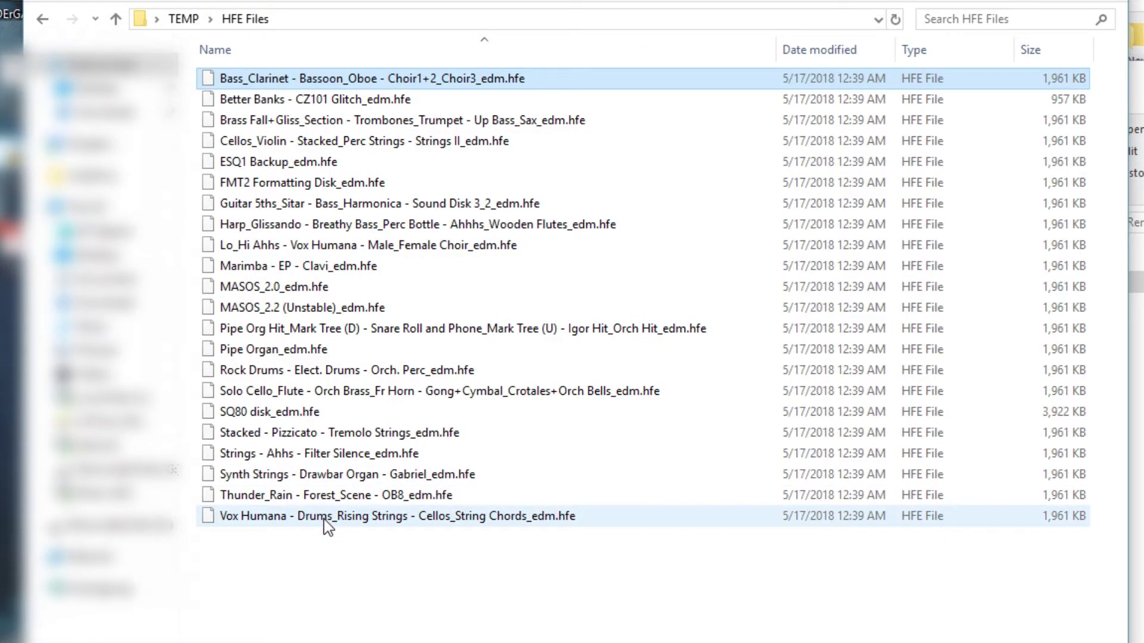
shift+click(324, 516)
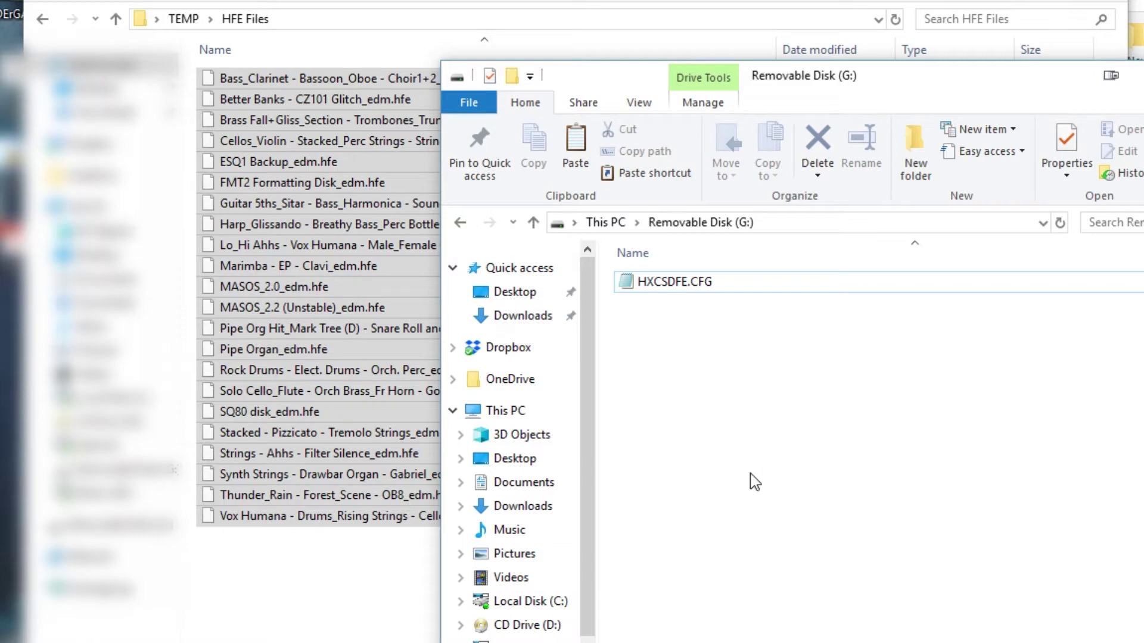
key(ctrl+v)
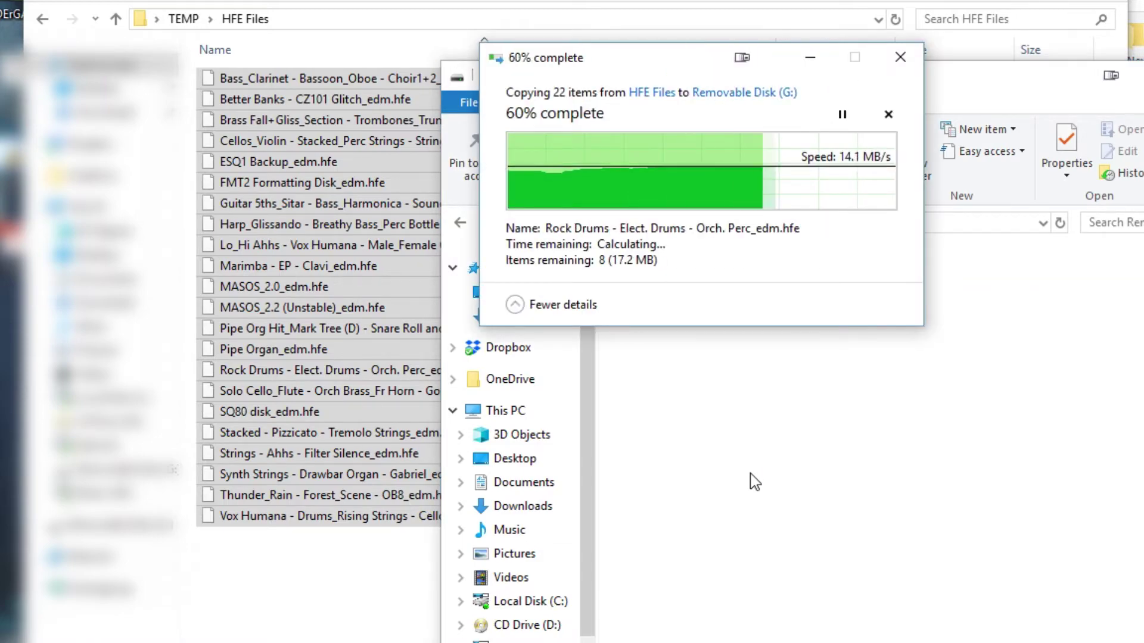